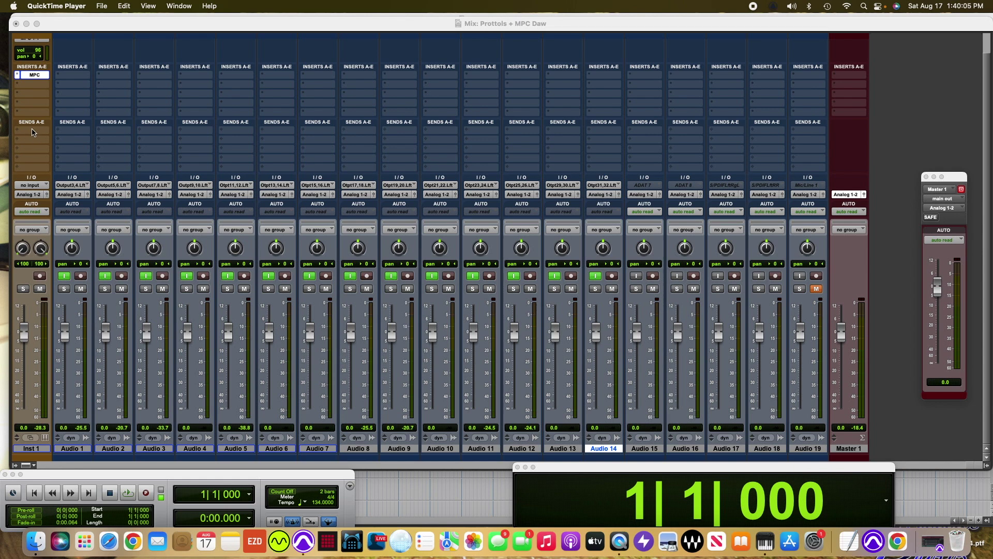
{"action": "left_click", "coordinate": [91, 26]}
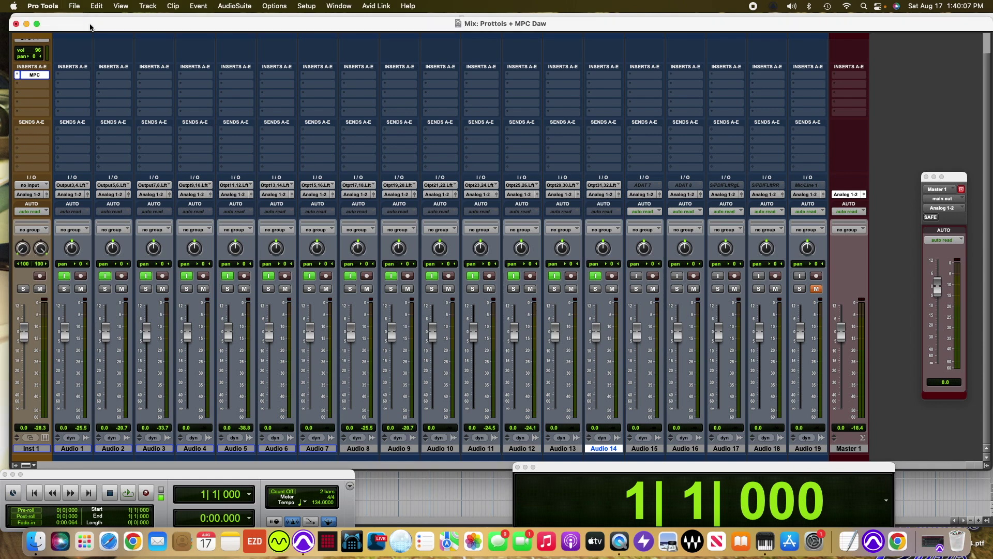
{"action": "left_click", "coordinate": [74, 6]}
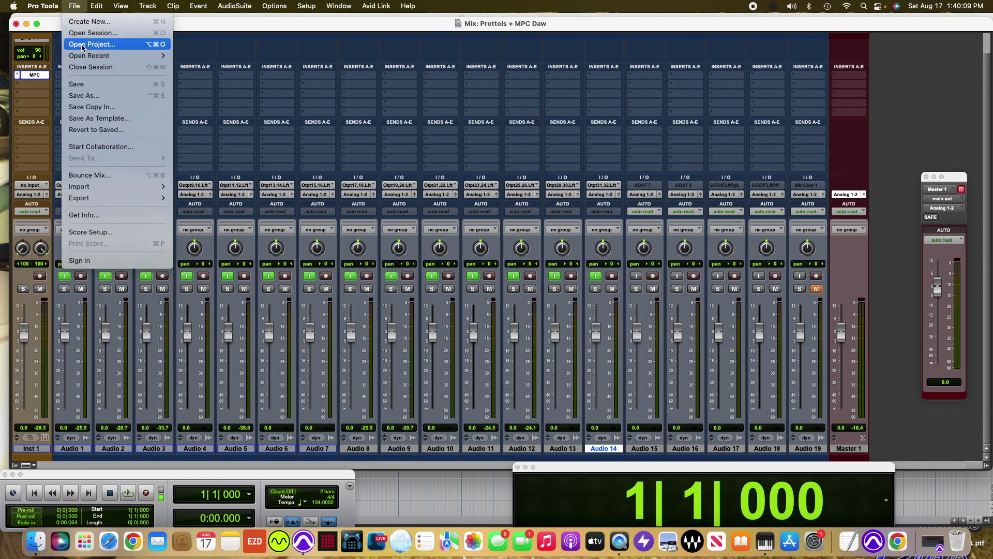
{"action": "mouse_move", "coordinate": [162, 8]}
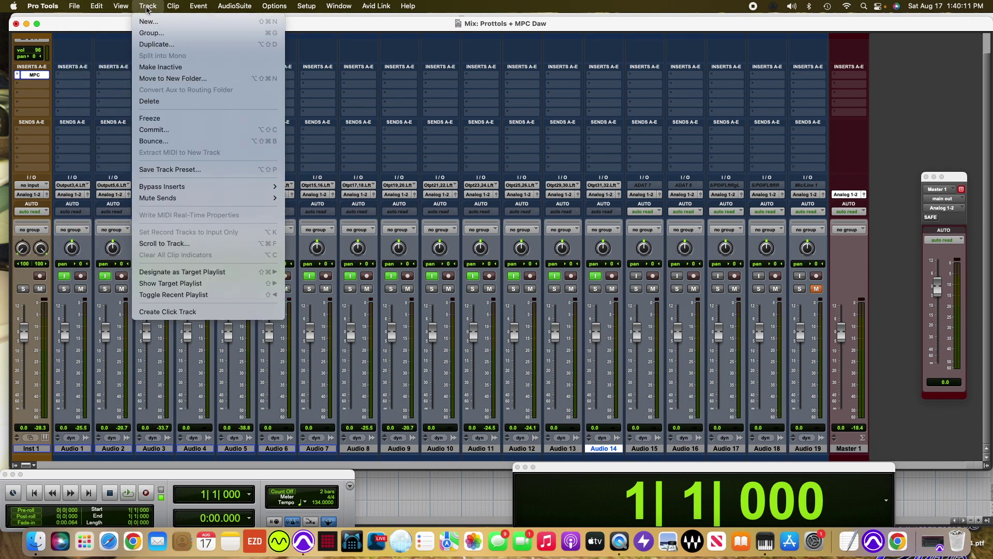
{"action": "left_click", "coordinate": [148, 23]}
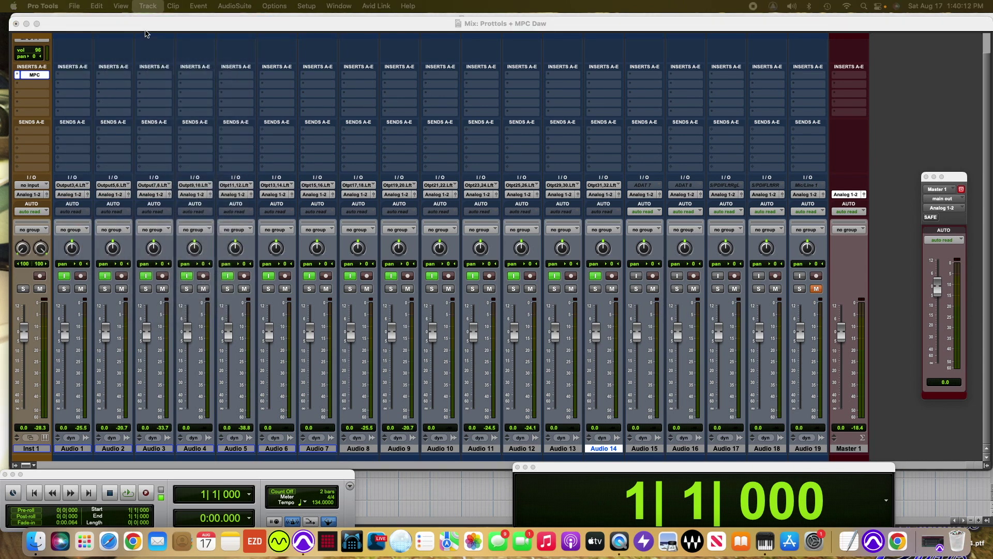
{"action": "left_click_drag", "start_coordinate": [361, 107], "coordinate": [399, 187]}
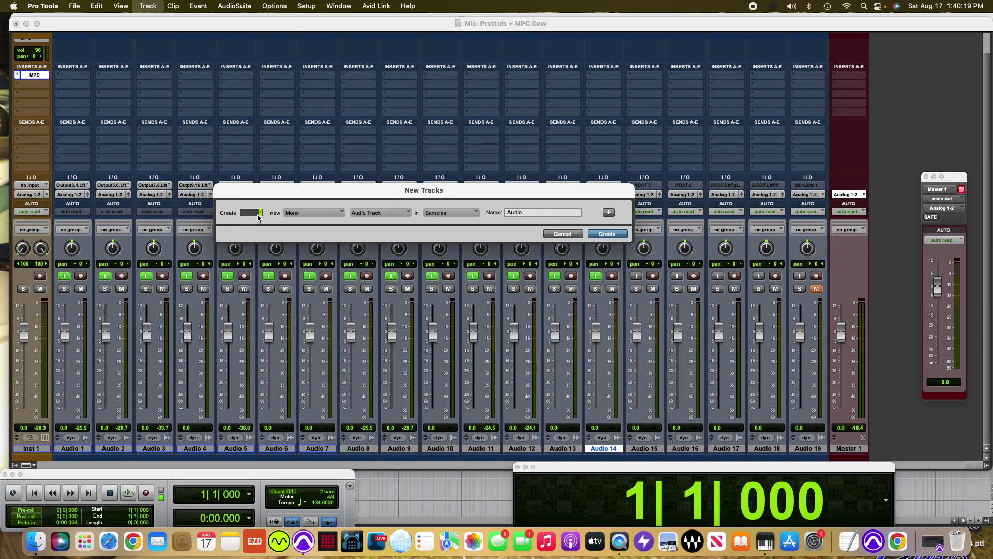
{"action": "left_click", "coordinate": [331, 213]}
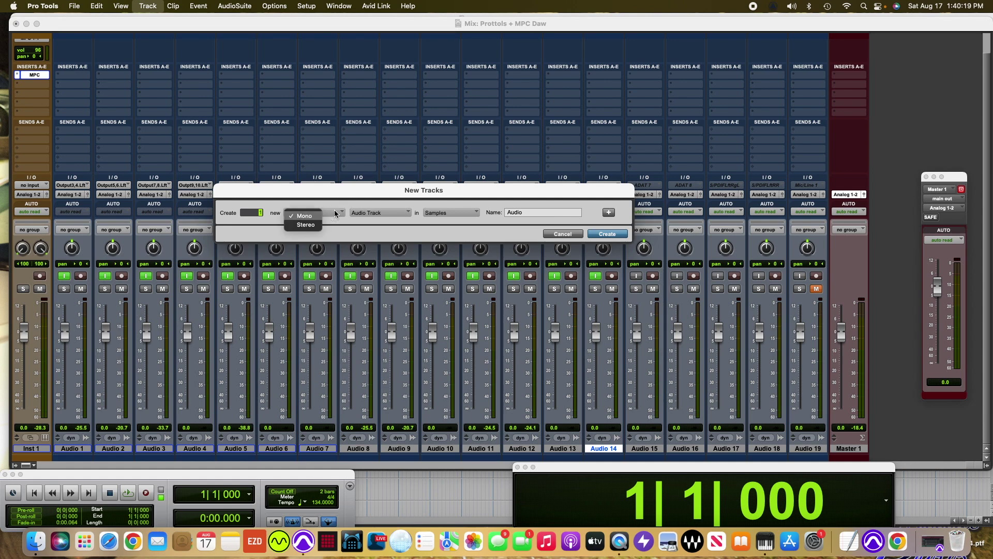
{"action": "left_click", "coordinate": [306, 224]}
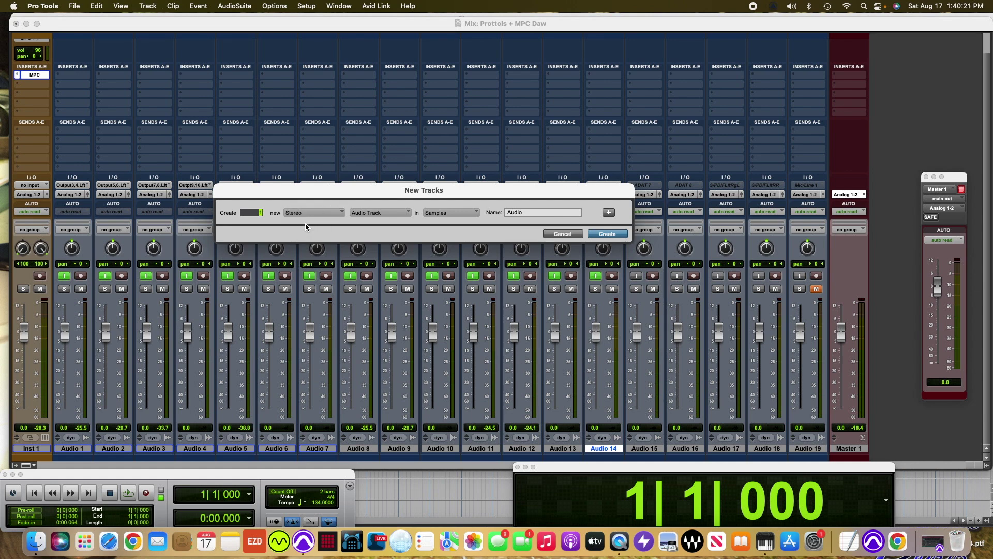
{"action": "left_click", "coordinate": [403, 215]}
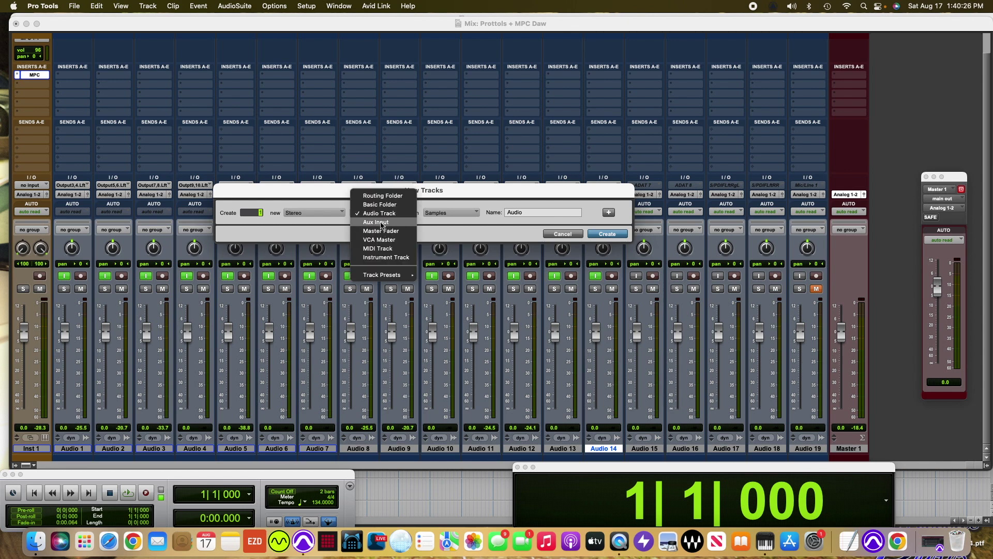
{"action": "left_click", "coordinate": [386, 258]}
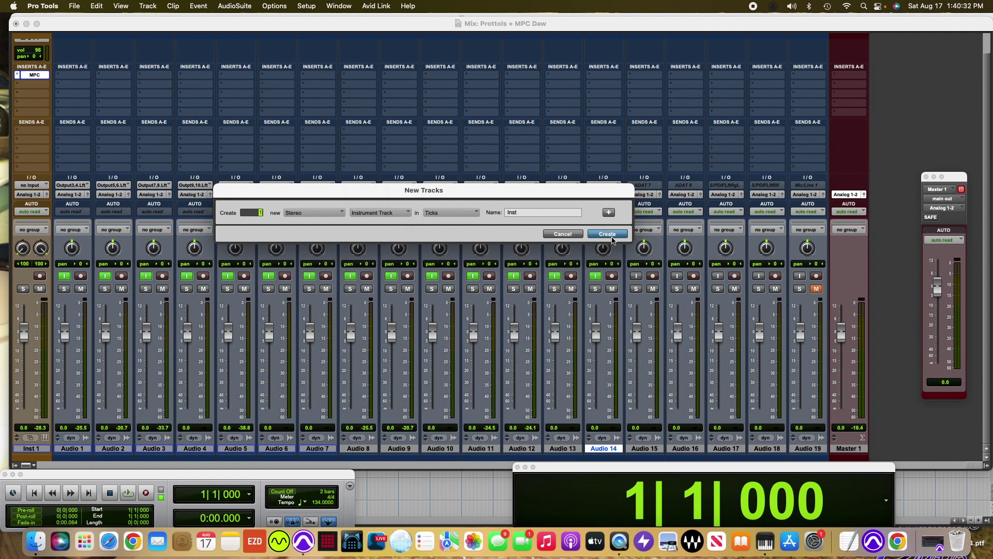
{"action": "left_click", "coordinate": [563, 234]}
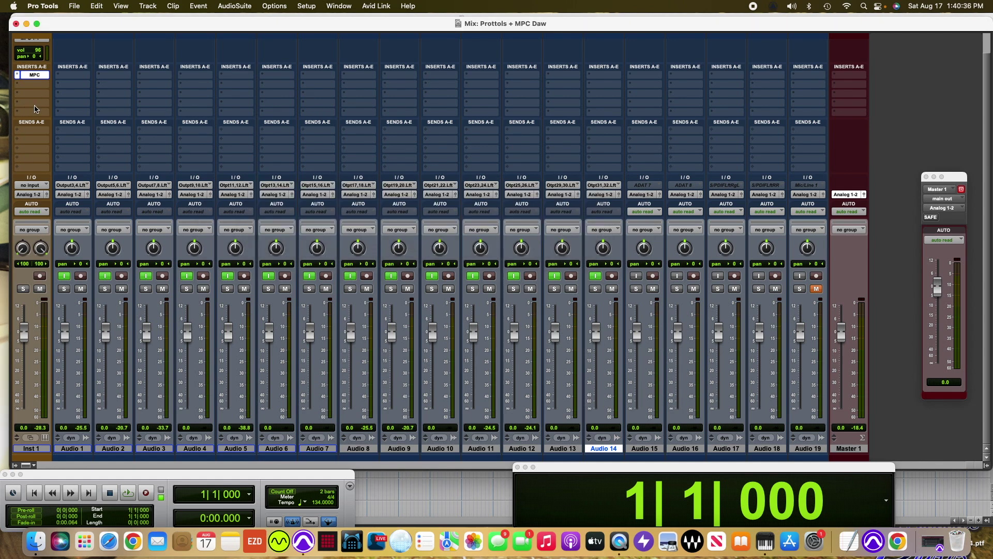
Step: Open the MPC plug-in on the Inst 1 track and place its window over the mix window, keeping the Inst 1 strip visible
{"action": "left_click", "coordinate": [35, 75]}
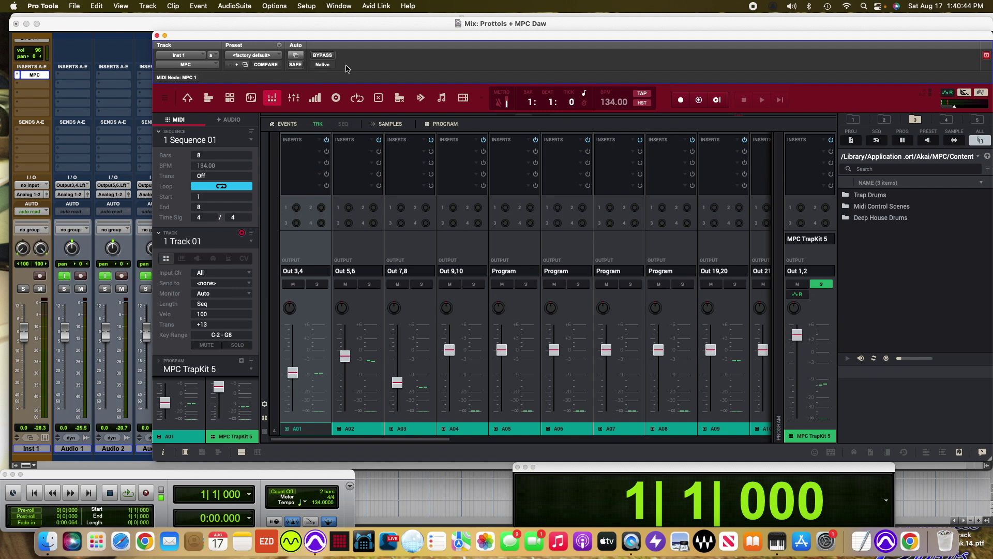
{"action": "key", "text": "super+equal"}
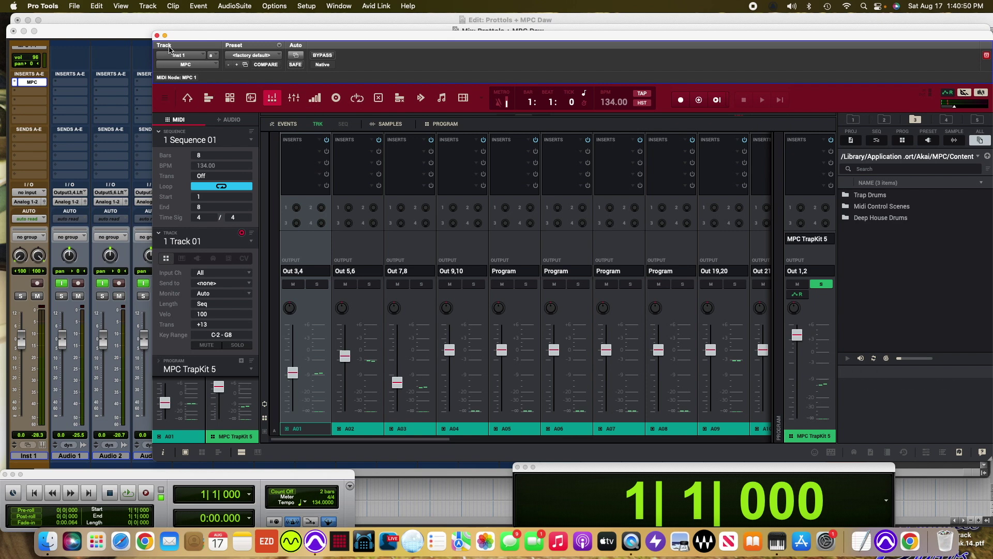
{"action": "left_click_drag", "start_coordinate": [181, 35], "coordinate": [126, 30]}
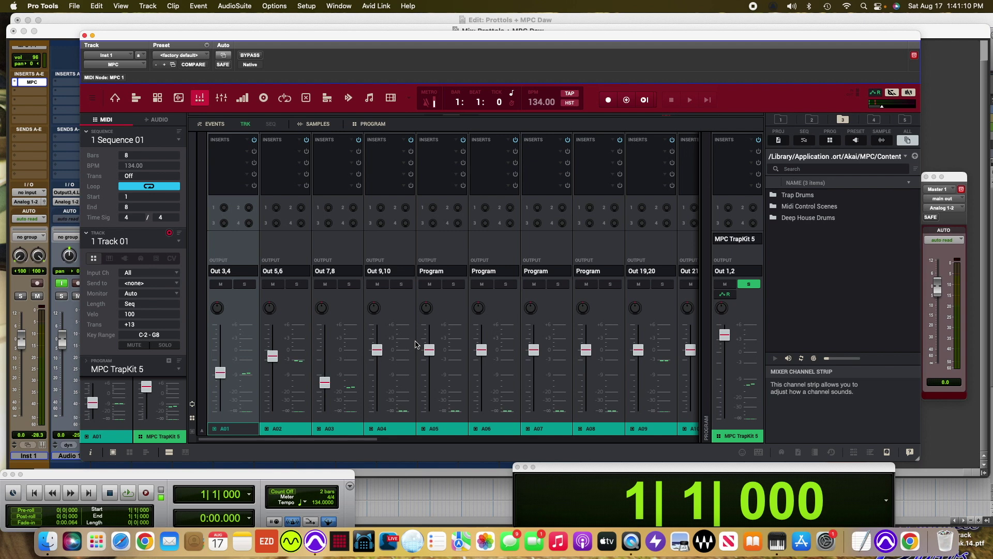
Step: Play the MPC sequence for about eight bars, stop playback, and examine the output assignments of the pad mixer channels
{"action": "key", "text": "space"}
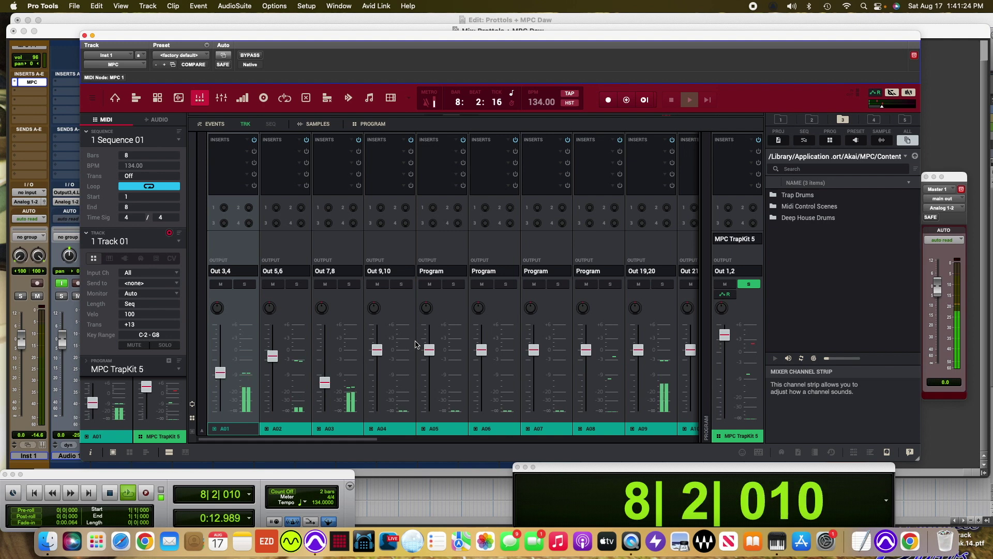
{"action": "key", "text": "space"}
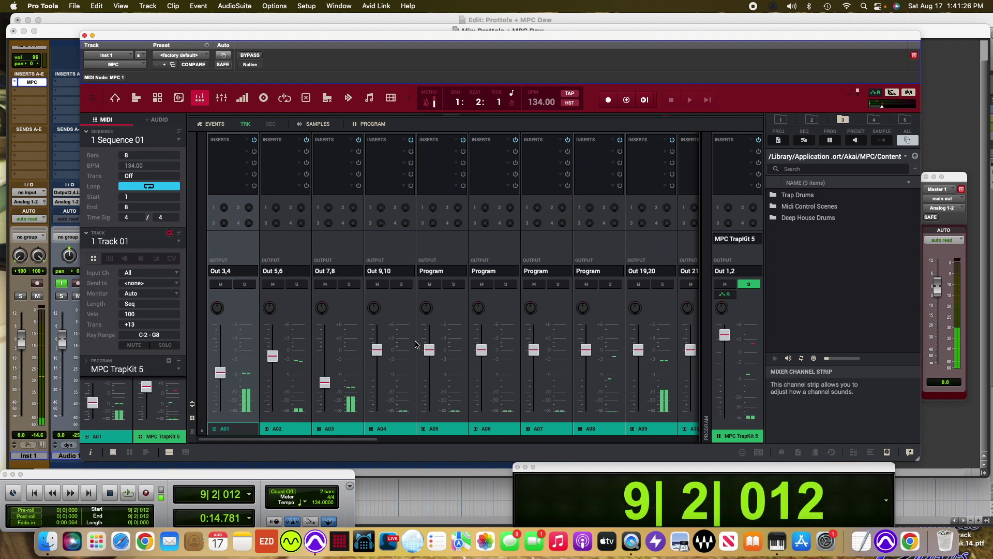
{"action": "scroll", "coordinate": [409, 272], "scroll_direction": "right", "scroll_amount": 2}
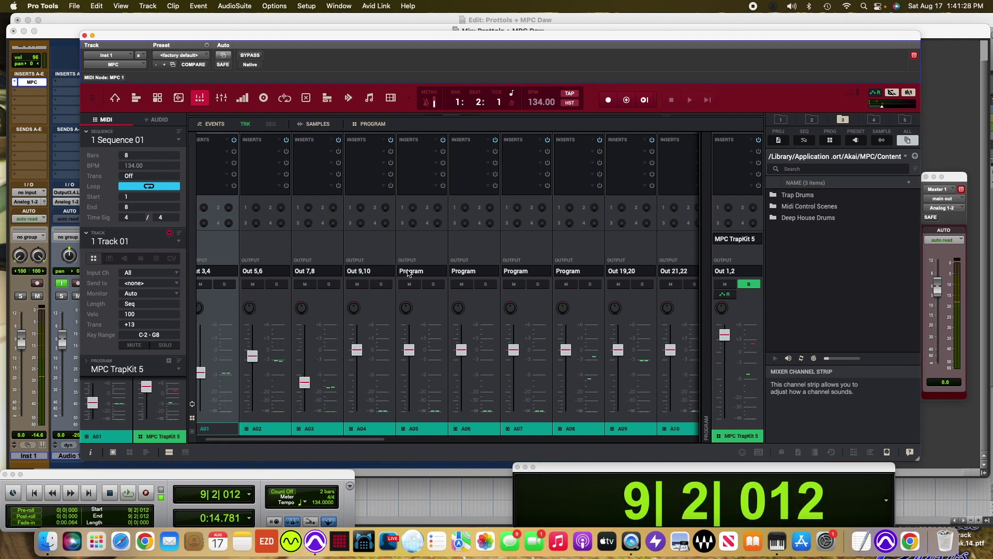
{"action": "scroll", "coordinate": [409, 273], "scroll_direction": "right", "scroll_amount": 5}
{"action": "scroll", "coordinate": [411, 272], "scroll_direction": "left", "scroll_amount": 8}
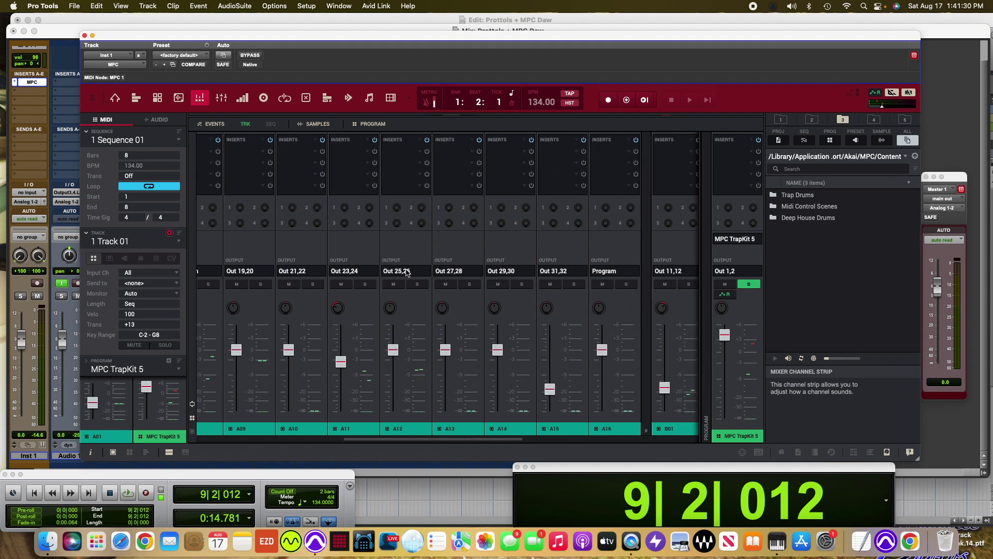
Step: Move the MPC window aside to inspect the Inst 1 and audio mixer strips, and move it back over them
{"action": "left_click_drag", "start_coordinate": [139, 39], "coordinate": [219, 120]}
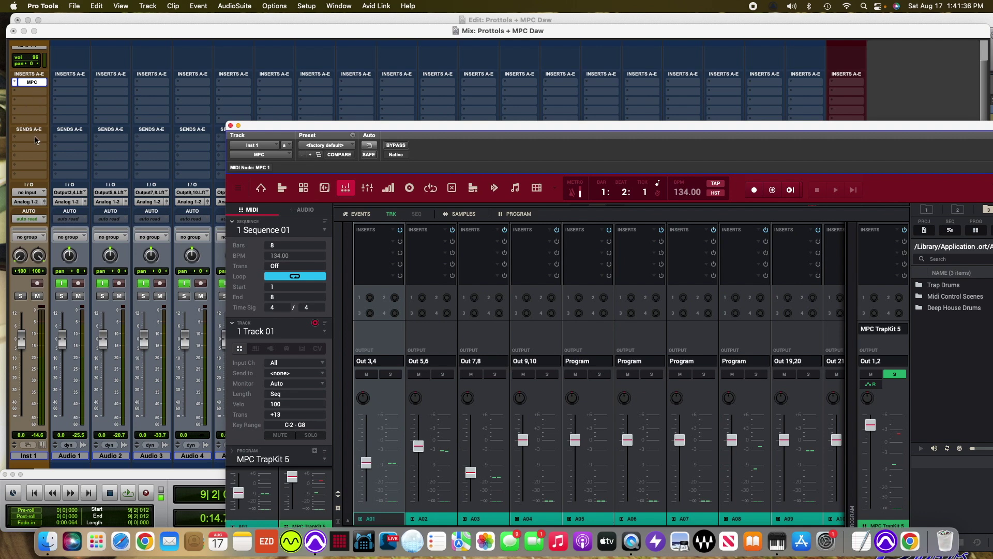
{"action": "left_click_drag", "start_coordinate": [339, 125], "coordinate": [166, 41]}
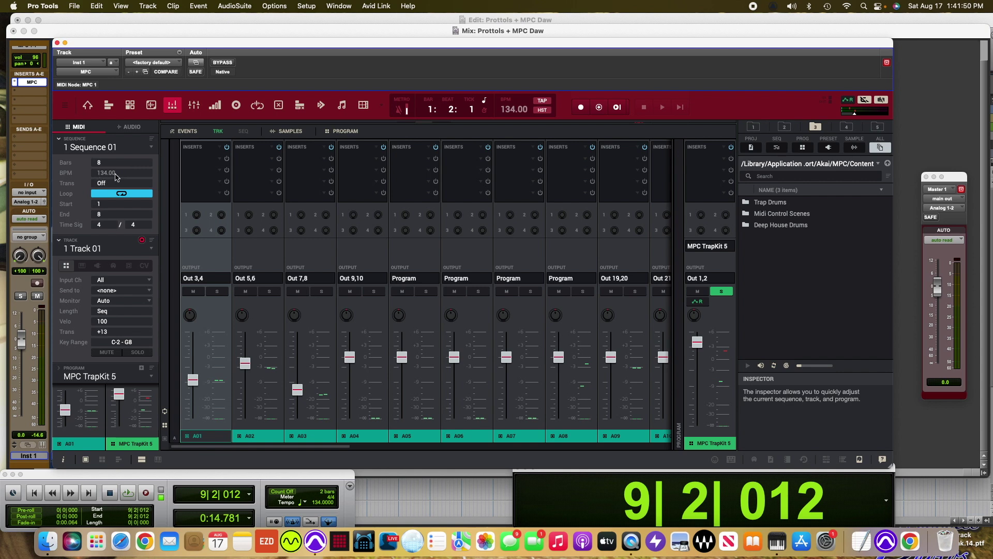
{"action": "left_click_drag", "start_coordinate": [192, 47], "coordinate": [213, 51]}
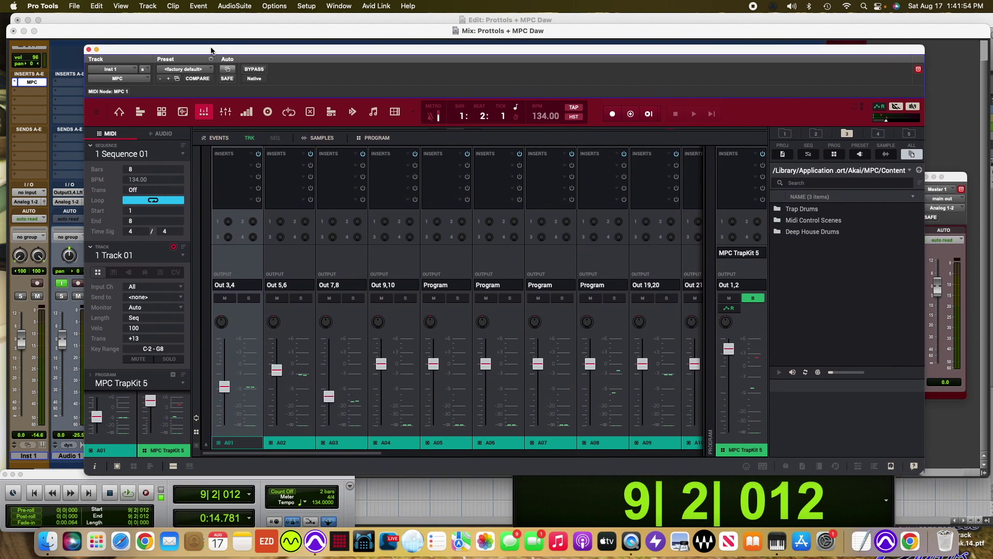
Step: Bring the edit window forward behind the MPC plug-in and check the count-off, meter and tempo in the transport
{"action": "left_click", "coordinate": [155, 18]}
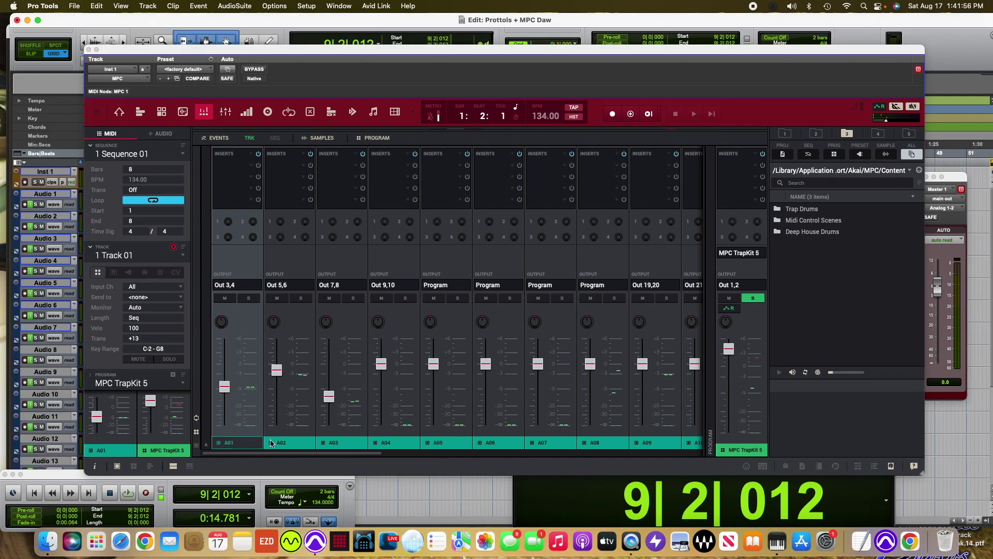
{"action": "left_click_drag", "start_coordinate": [72, 473], "coordinate": [309, 307]}
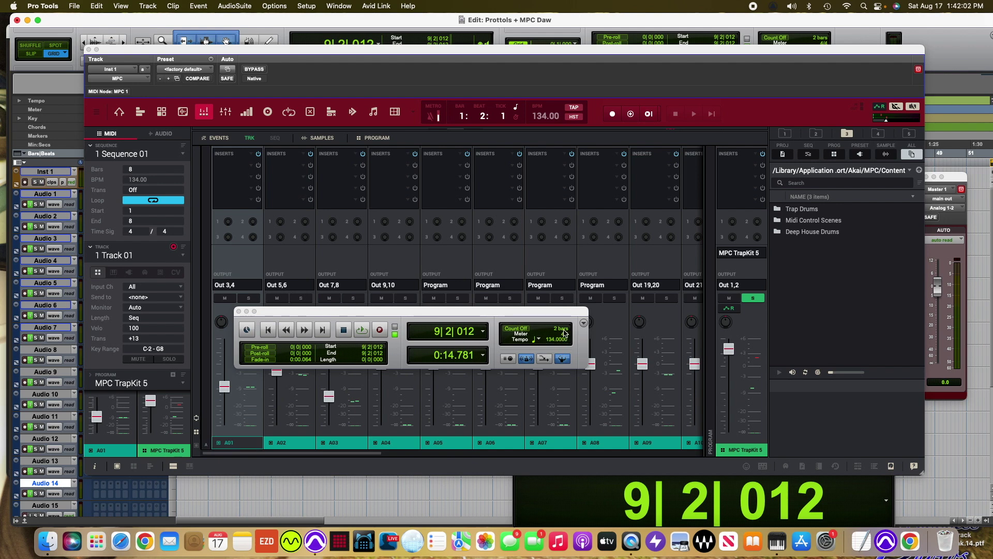
{"action": "left_click_drag", "start_coordinate": [411, 317], "coordinate": [175, 476]}
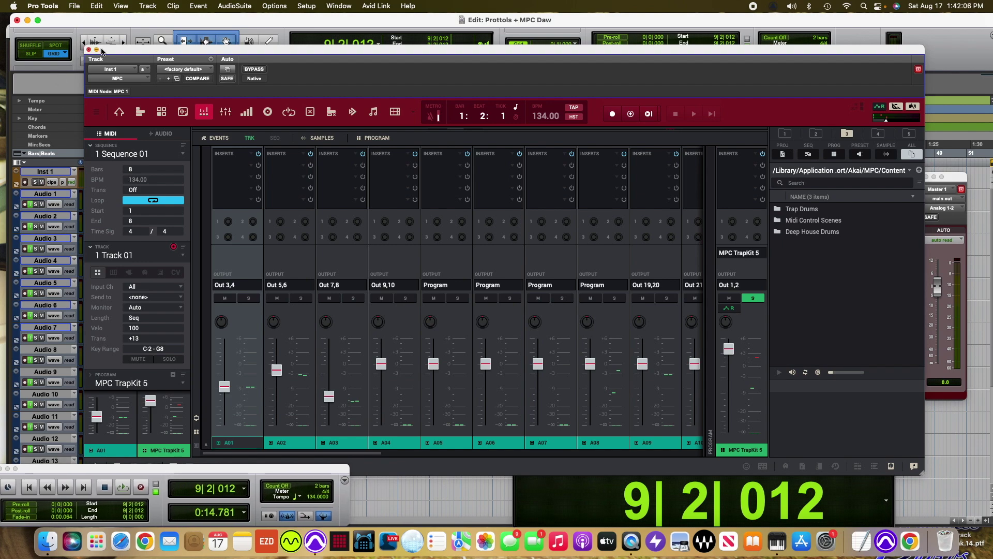
Step: Minimize the MPC window, return the playhead to the session start, and review the audio tracks in the edit window
{"action": "left_click", "coordinate": [96, 50]}
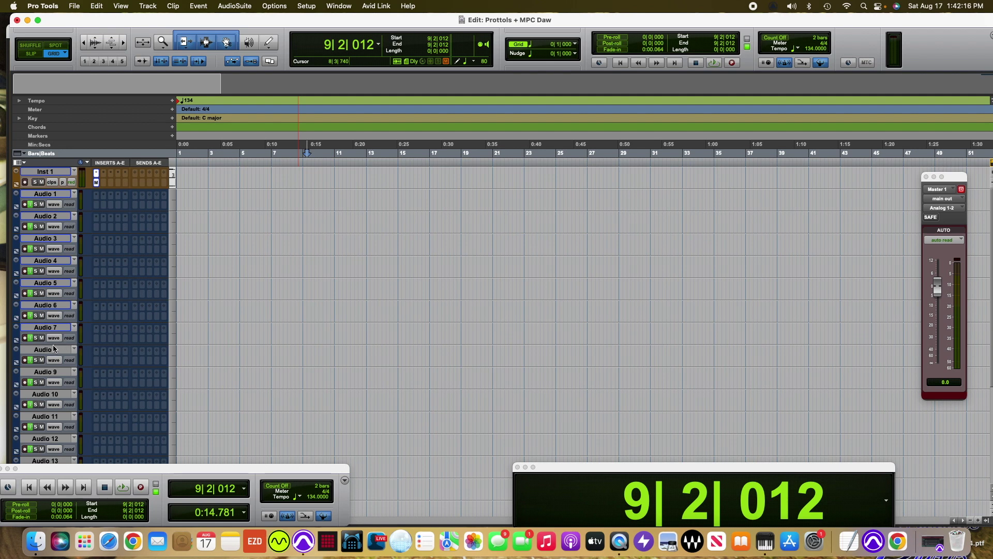
{"action": "key", "text": "Return"}
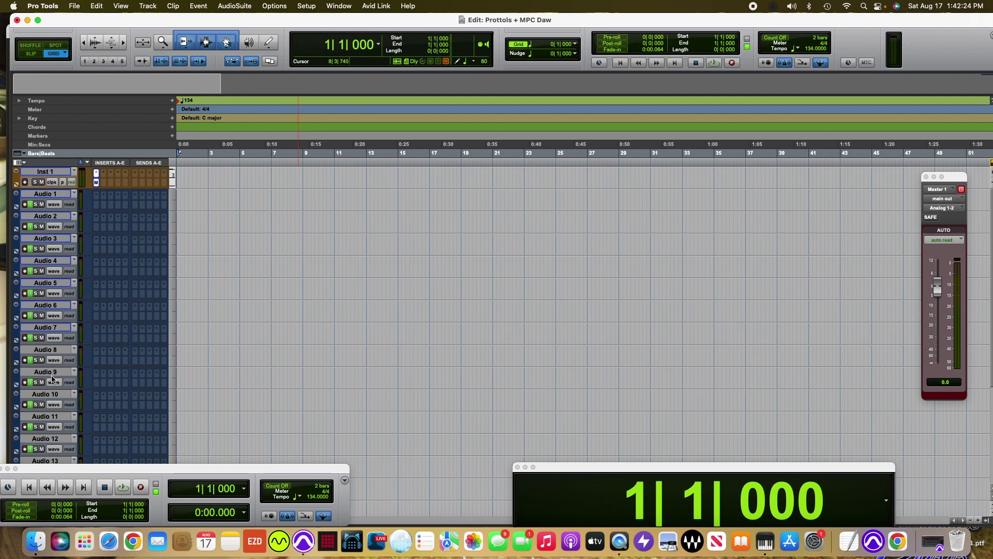
{"action": "scroll", "coordinate": [53, 374], "scroll_direction": "down", "scroll_amount": 5}
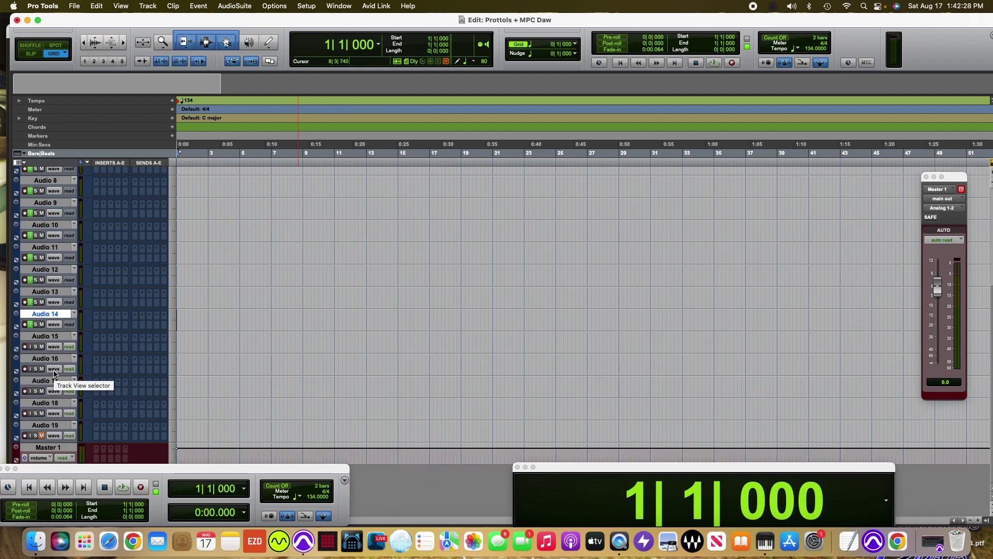
{"action": "scroll", "coordinate": [50, 350], "scroll_direction": "up", "scroll_amount": 6}
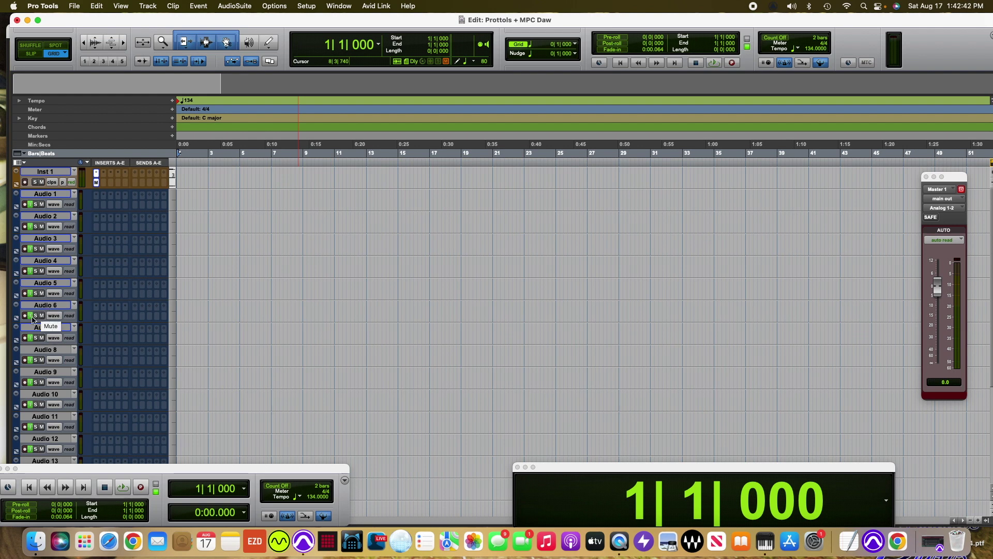
Step: Restore the MPC window and route pad A01 to the stereo output Out 3,4
{"action": "left_click", "coordinate": [929, 527]}
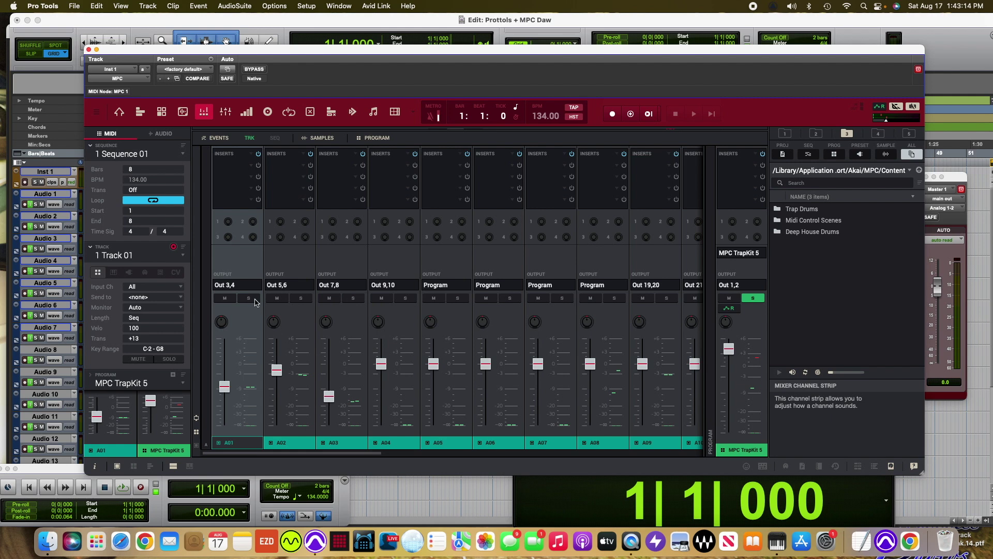
{"action": "left_click", "coordinate": [227, 285]}
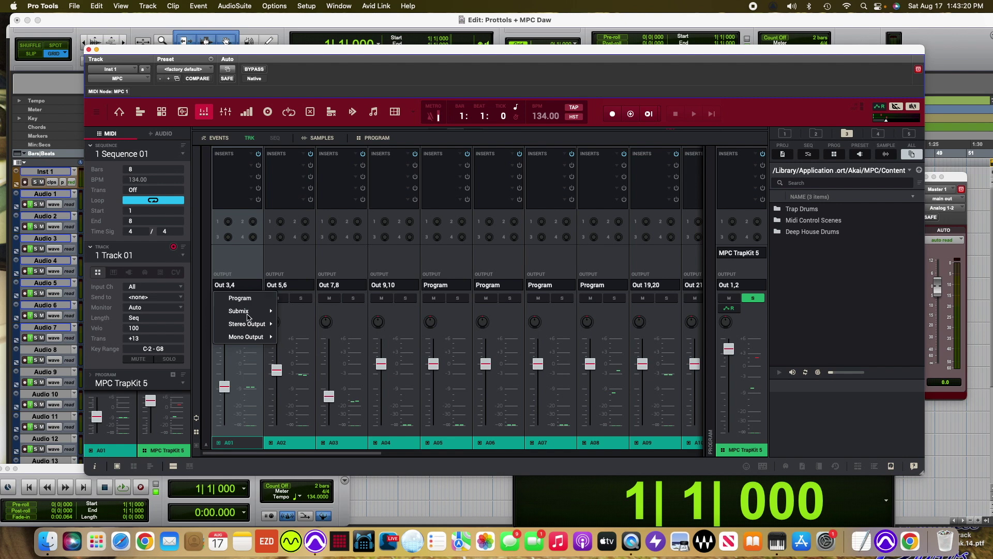
{"action": "mouse_move", "coordinate": [249, 324]}
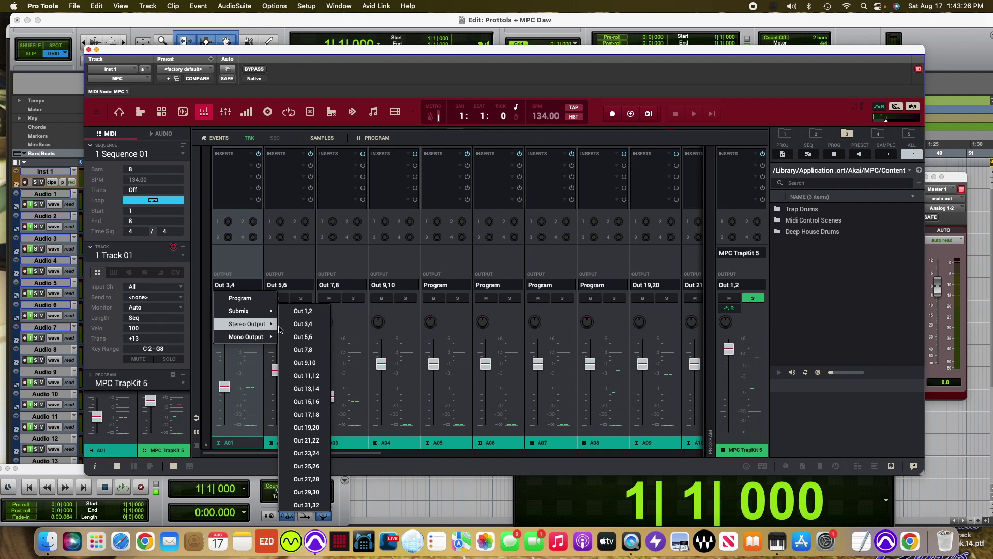
{"action": "left_click", "coordinate": [311, 326]}
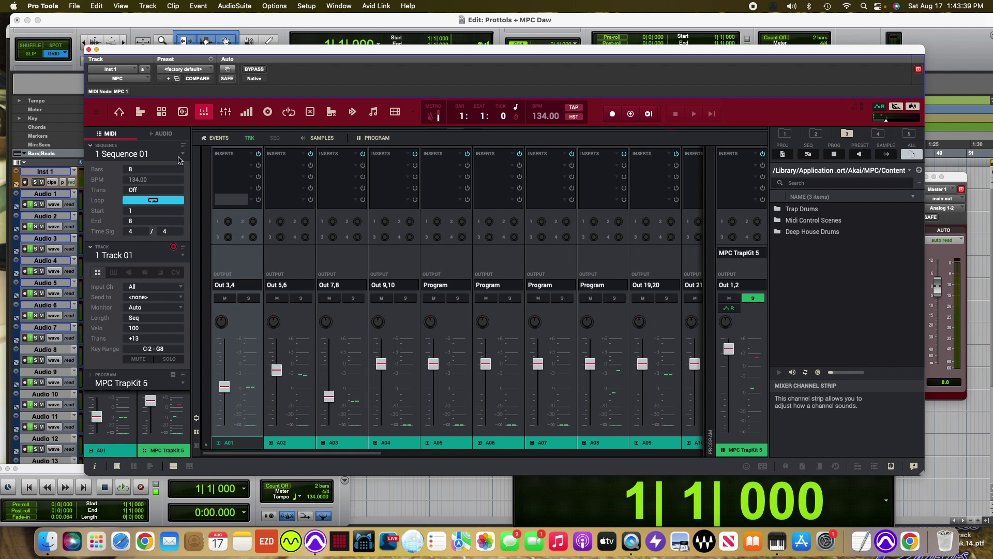
Step: Switch the MPC plug-in to its main view with the pads and show the mix window's first tracks beside it
{"action": "left_click", "coordinate": [119, 112]}
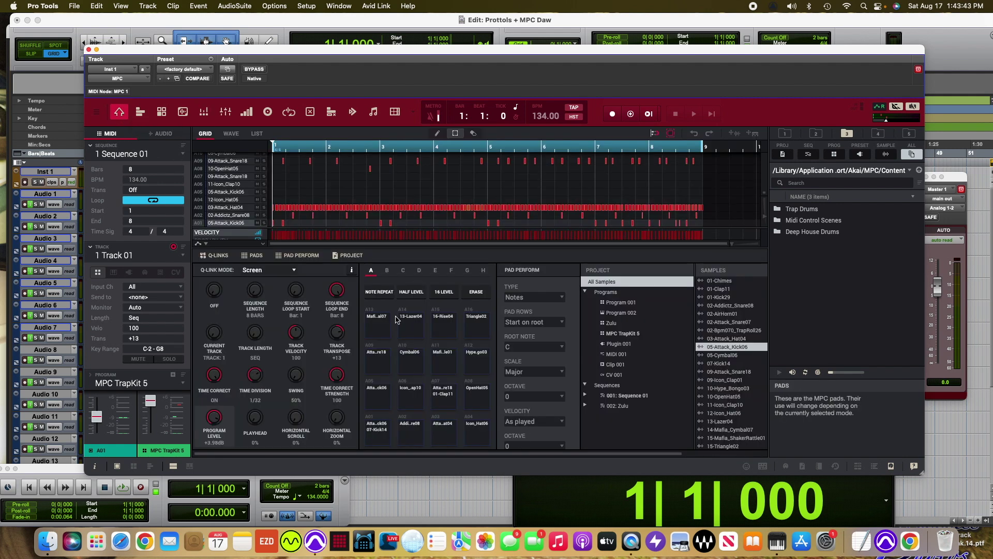
{"action": "left_click_drag", "start_coordinate": [223, 51], "coordinate": [294, 39]}
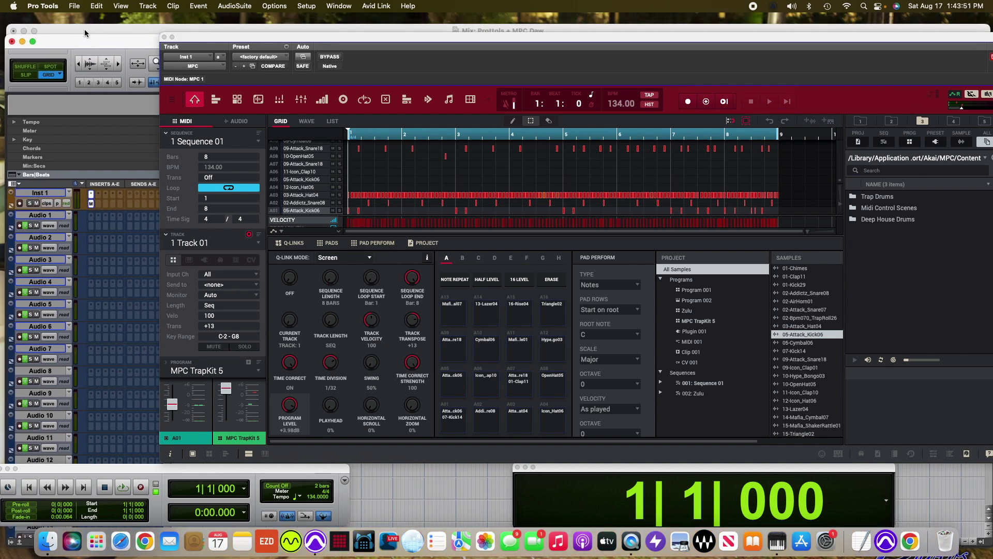
{"action": "key", "text": "super+equal"}
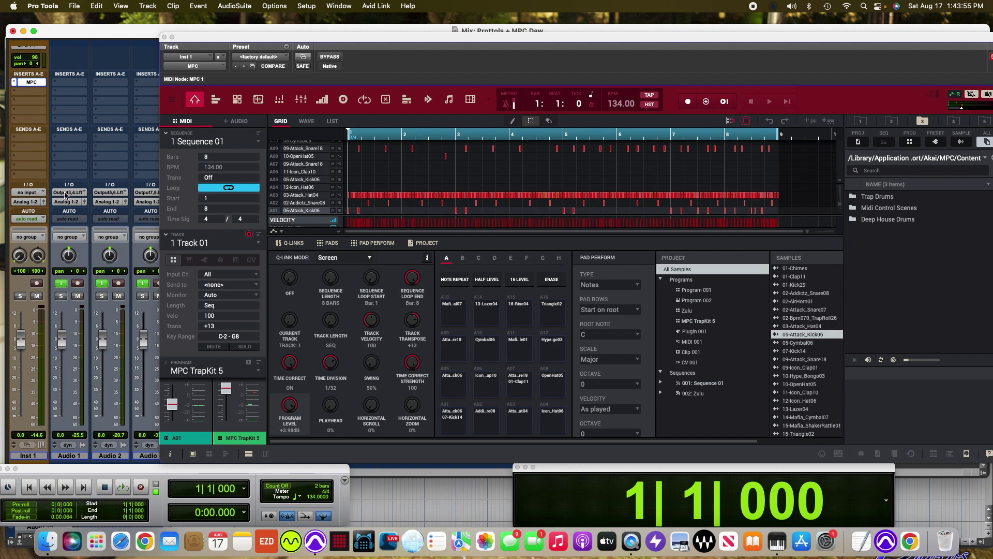
Step: Audition pad A01 repeatedly and pad A02 once to check the signal on the Audio 1 and Audio 2 tracks
{"action": "left_click", "coordinate": [454, 427]}
{"action": "left_click", "coordinate": [454, 428]}
{"action": "left_click", "coordinate": [455, 427]}
{"action": "left_click", "coordinate": [454, 427]}
{"action": "left_click", "coordinate": [454, 427]}
{"action": "left_click", "coordinate": [454, 427]}
{"action": "left_click", "coordinate": [491, 425]}
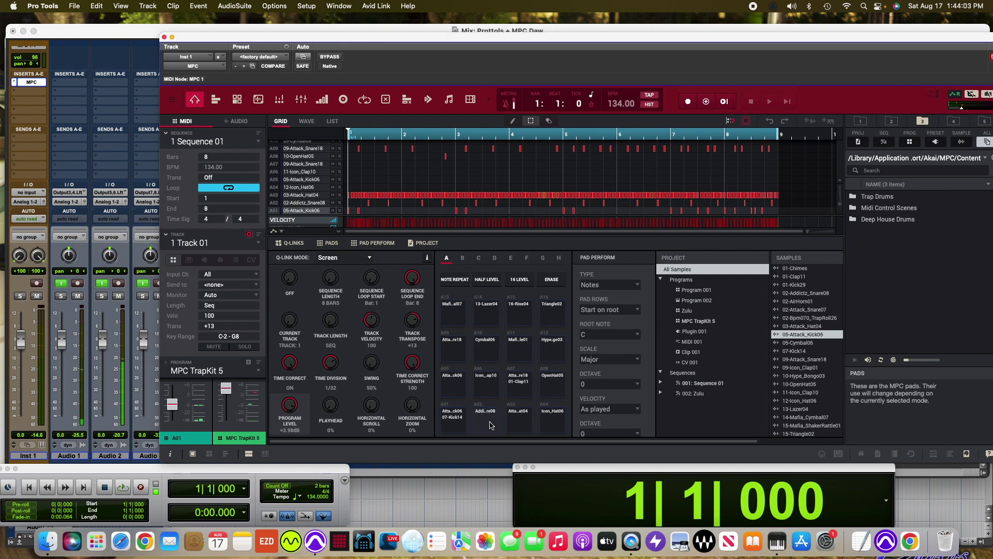
Step: Audition pads A02, A03 and A04, keeping the MPC window clear of the matching track meters in the mix window
{"action": "left_click", "coordinate": [492, 425]}
{"action": "left_click", "coordinate": [492, 426]}
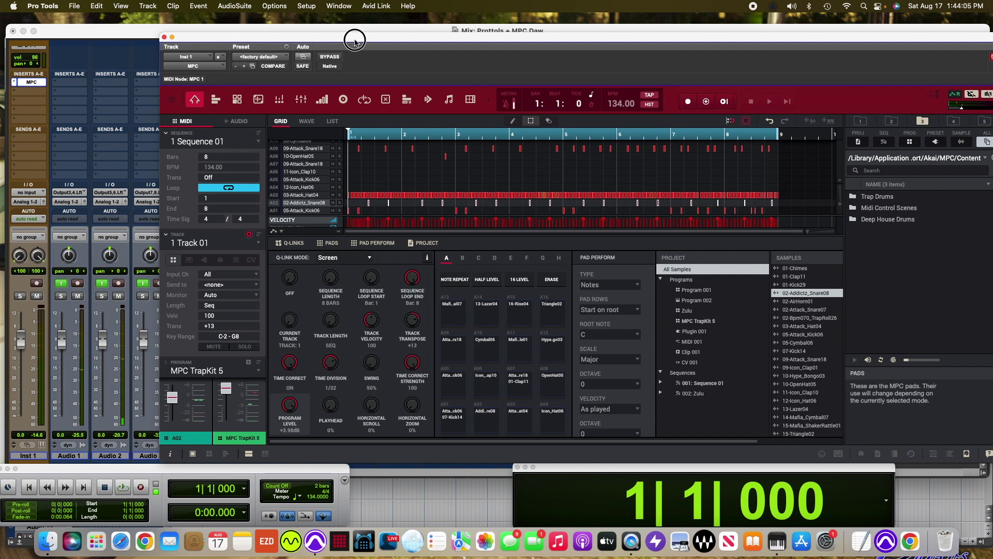
{"action": "left_click_drag", "start_coordinate": [350, 36], "coordinate": [417, 36]}
{"action": "left_click", "coordinate": [592, 423]}
{"action": "left_click", "coordinate": [592, 423]}
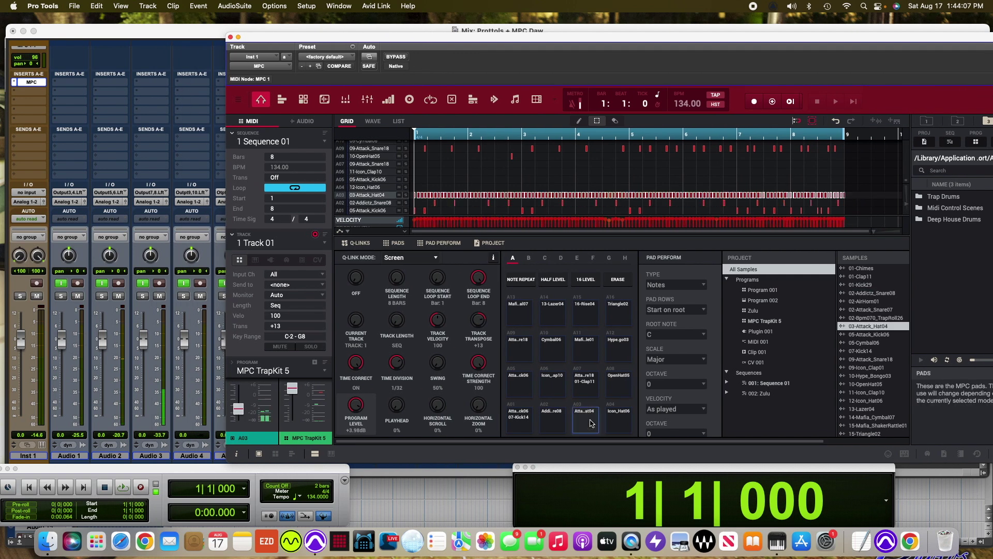
{"action": "left_click", "coordinate": [618, 422]}
{"action": "left_click", "coordinate": [619, 422]}
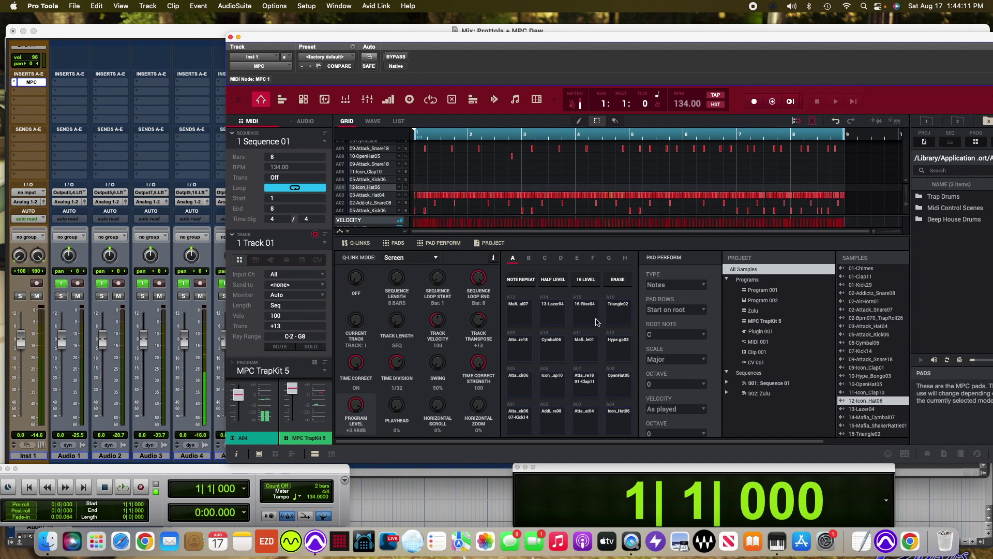
Step: Minimize the MPC window to look over all the tracks in the mix window, and restore it
{"action": "left_click_drag", "start_coordinate": [371, 36], "coordinate": [139, 21]}
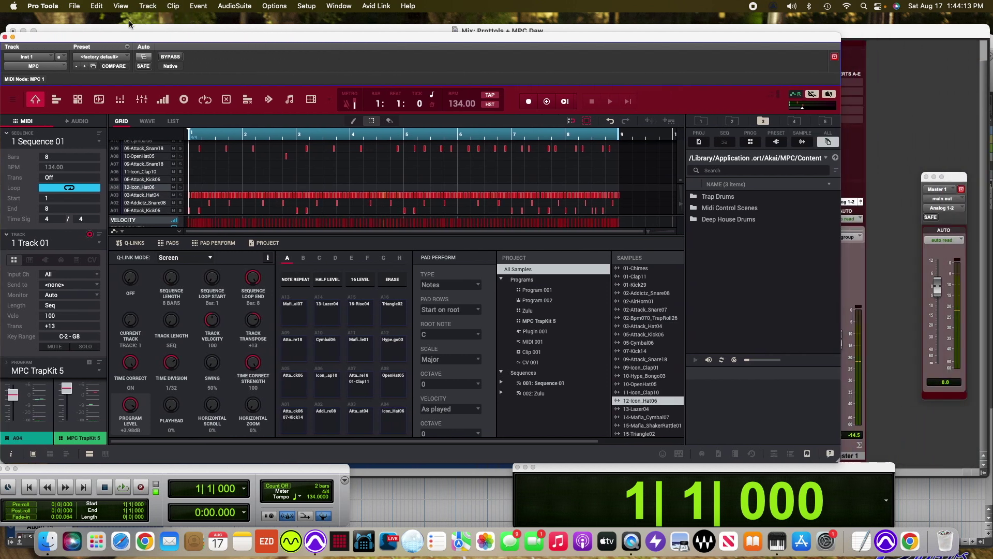
{"action": "left_click", "coordinate": [5, 38]}
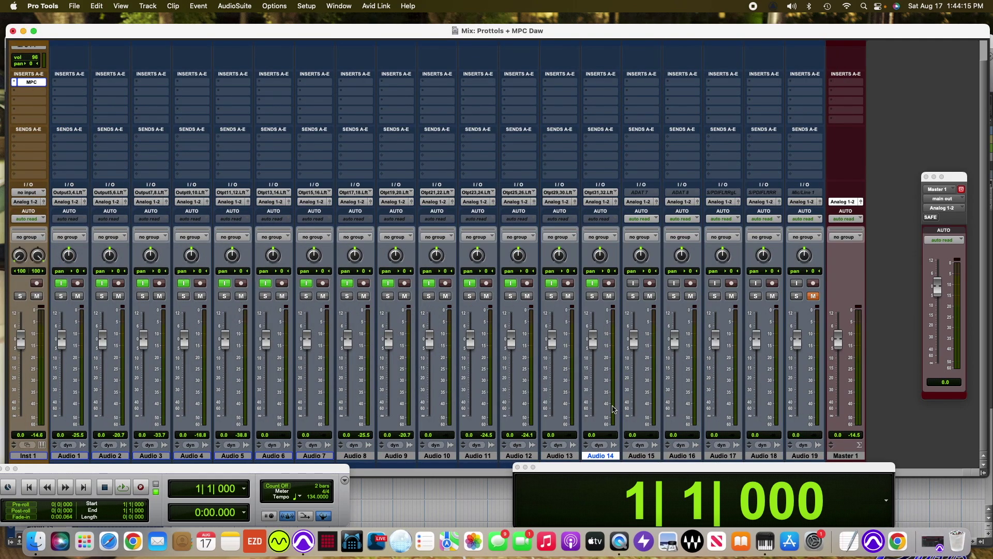
{"action": "left_click", "coordinate": [932, 541]}
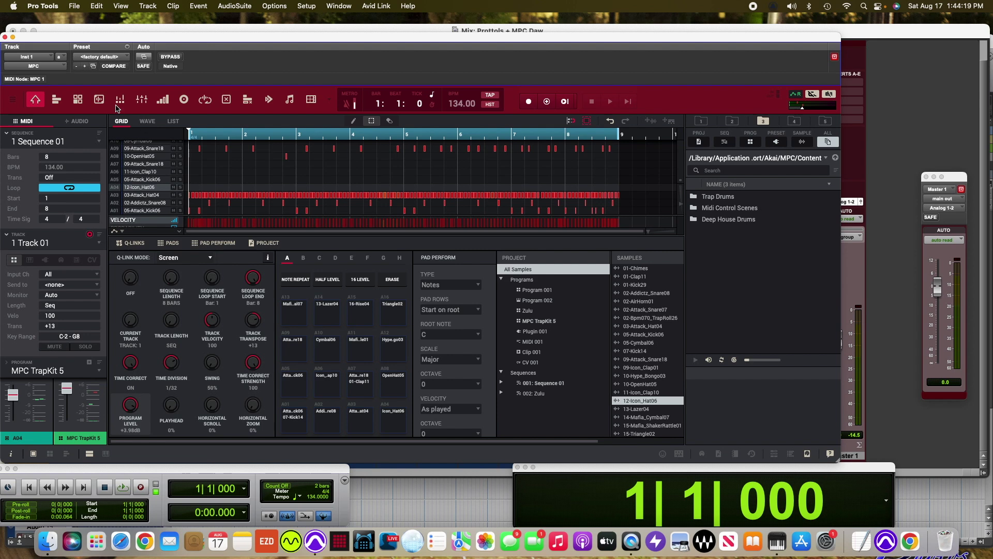
Step: Review the output assignments of pads A01 through B01 in the MPC channel mixer
{"action": "left_click", "coordinate": [119, 101]}
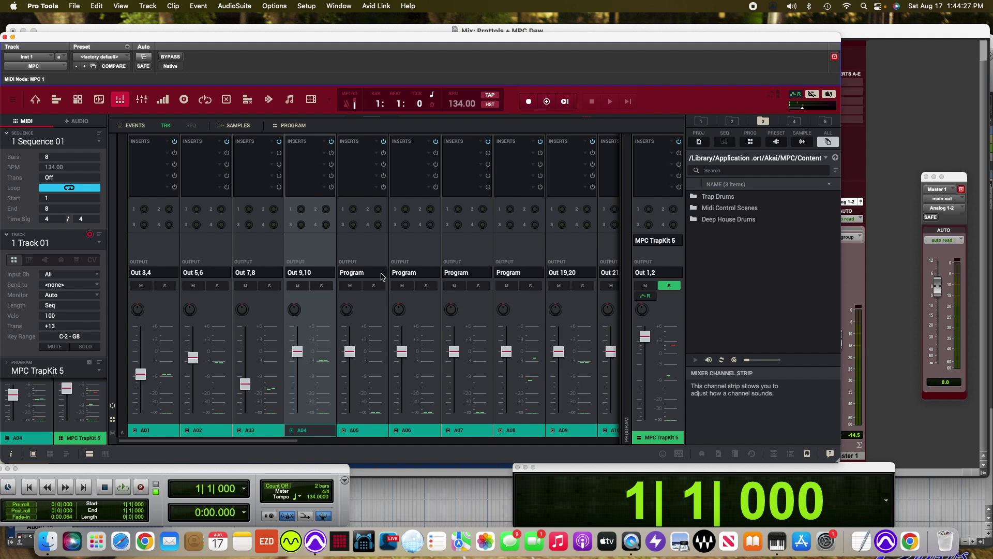
{"action": "scroll", "coordinate": [385, 286], "scroll_direction": "right", "scroll_amount": 4}
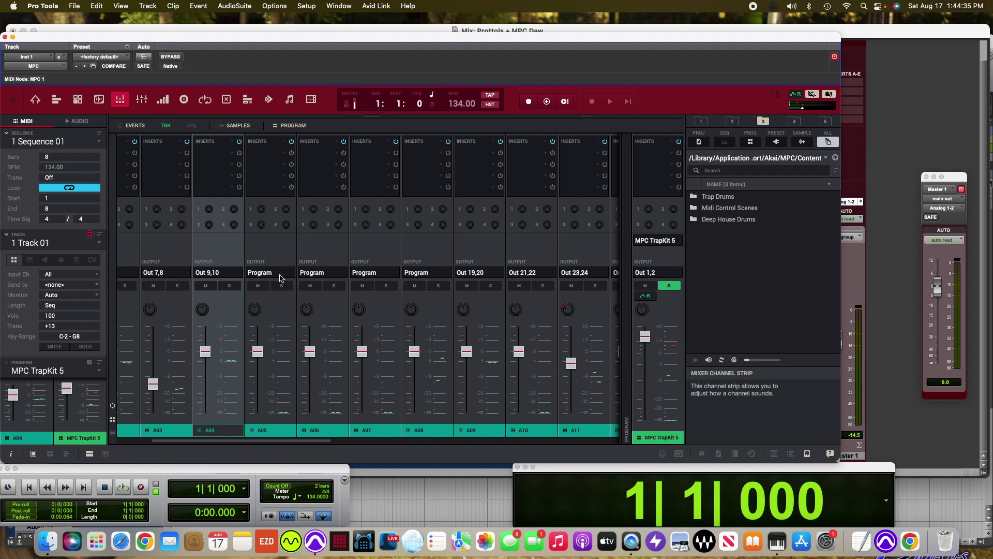
{"action": "scroll", "coordinate": [421, 280], "scroll_direction": "right", "scroll_amount": 4}
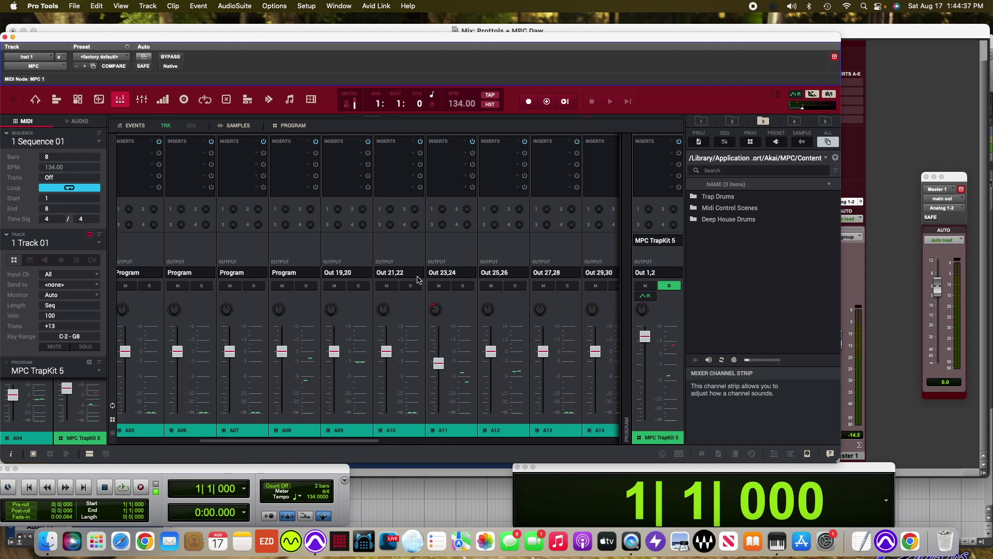
{"action": "scroll", "coordinate": [463, 273], "scroll_direction": "right", "scroll_amount": 2}
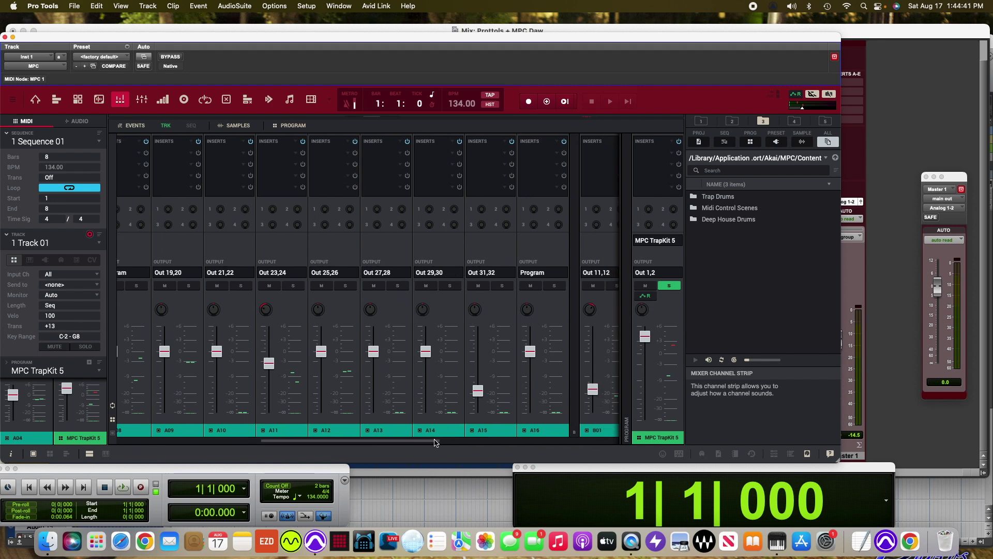
Step: Minimize the MPC window over the mix window and play the session briefly to check the signal on the individual audio tracks
{"action": "key", "text": "super+equal"}
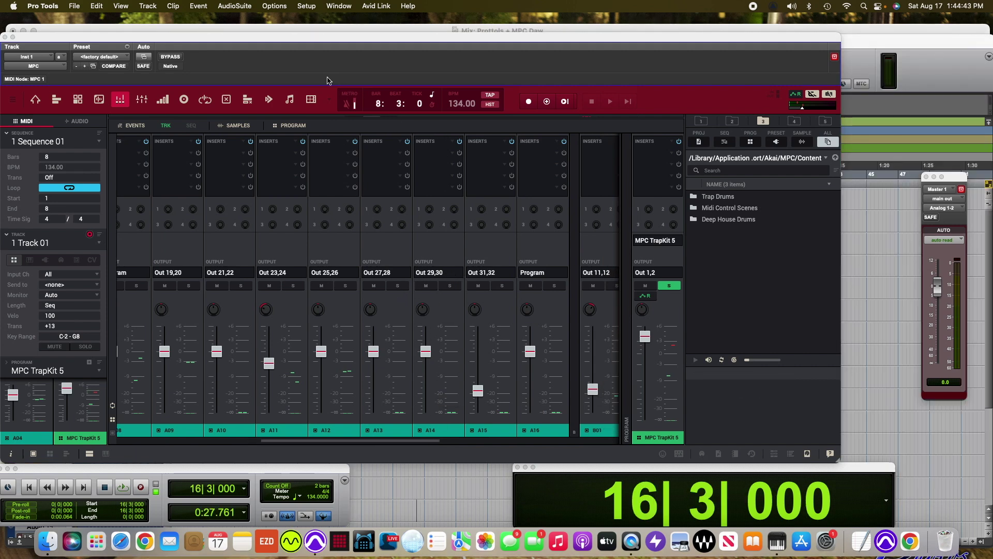
{"action": "left_click_drag", "start_coordinate": [292, 42], "coordinate": [312, 74]}
{"action": "left_click", "coordinate": [279, 27]}
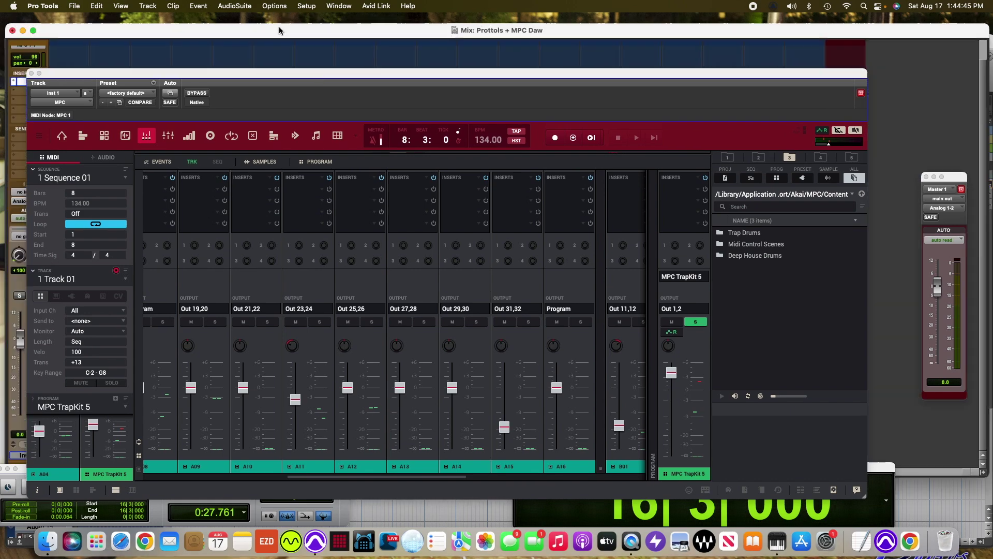
{"action": "left_click", "coordinate": [39, 74]}
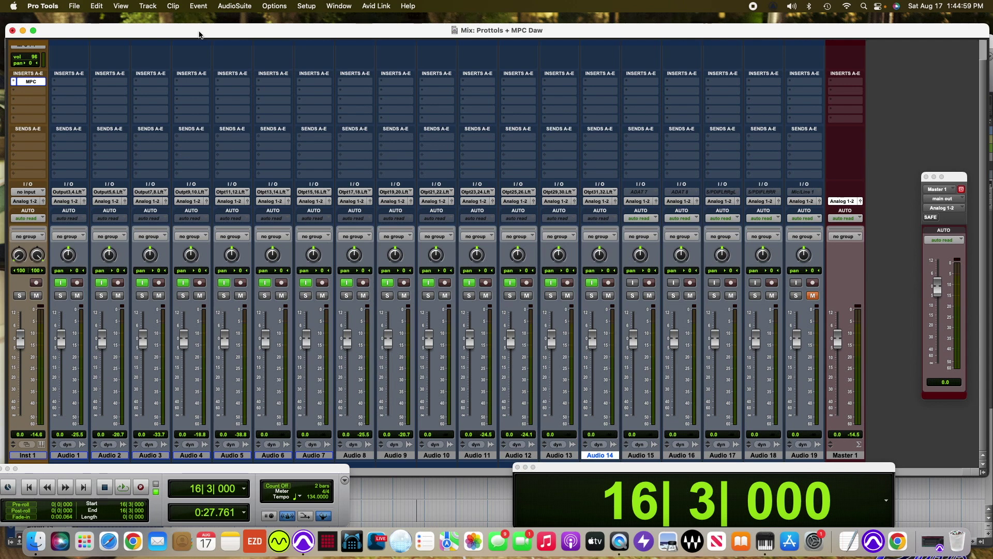
{"action": "key", "text": "space"}
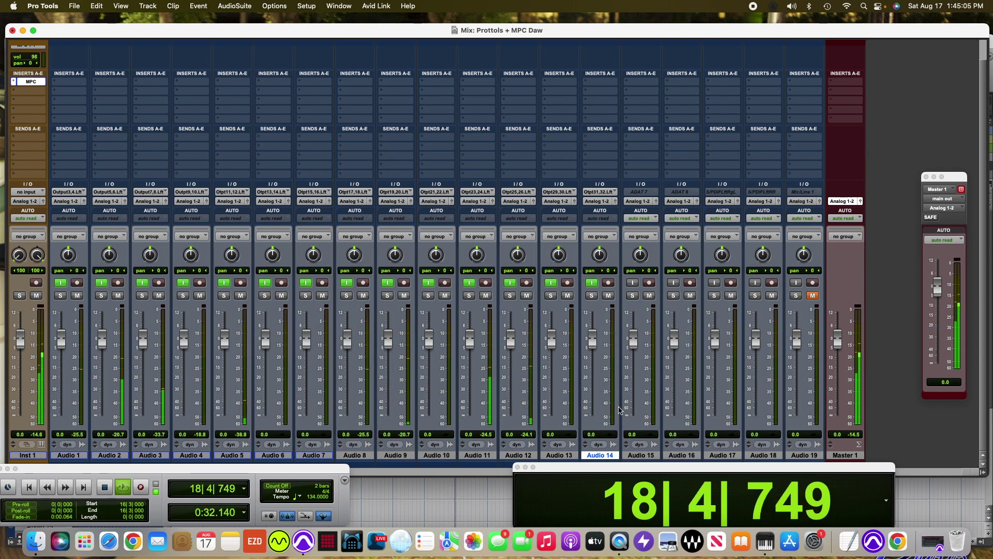
{"action": "key", "text": "space"}
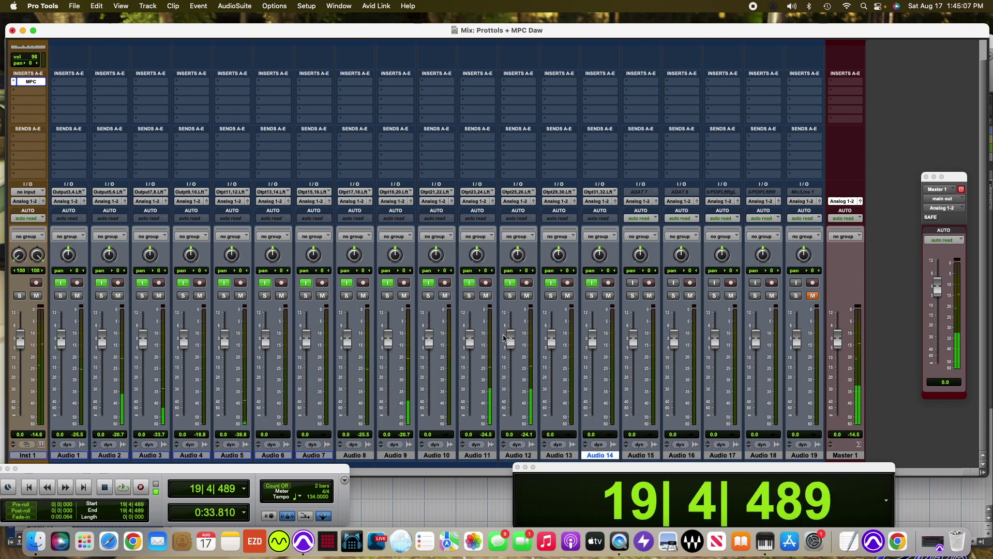
Step: Bring up the edit window and play the session with tracks Audio 2 to Audio 5 soloed to check their signal
{"action": "left_click_drag", "start_coordinate": [207, 33], "coordinate": [227, 71]}
{"action": "left_click", "coordinate": [194, 41]}
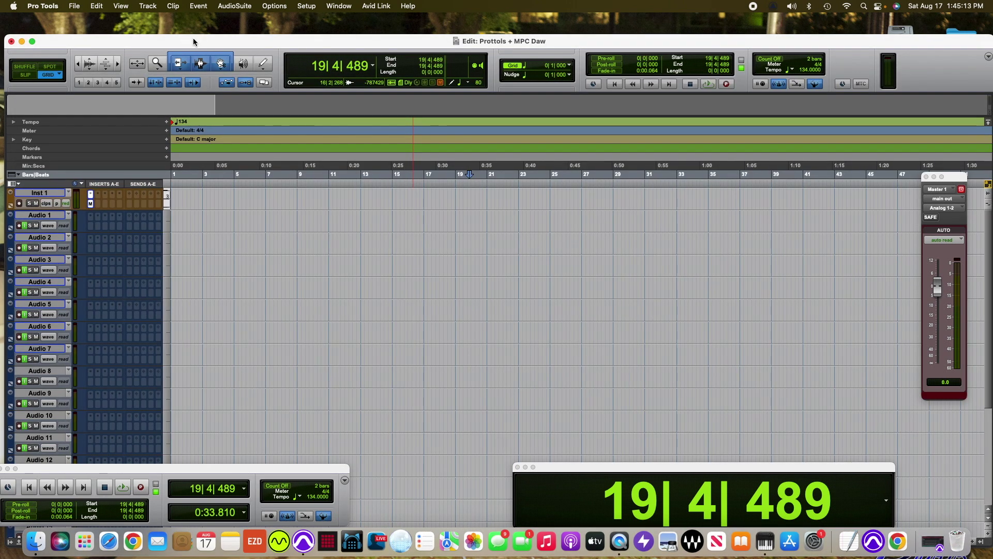
{"action": "left_click_drag", "start_coordinate": [200, 51], "coordinate": [200, 48]}
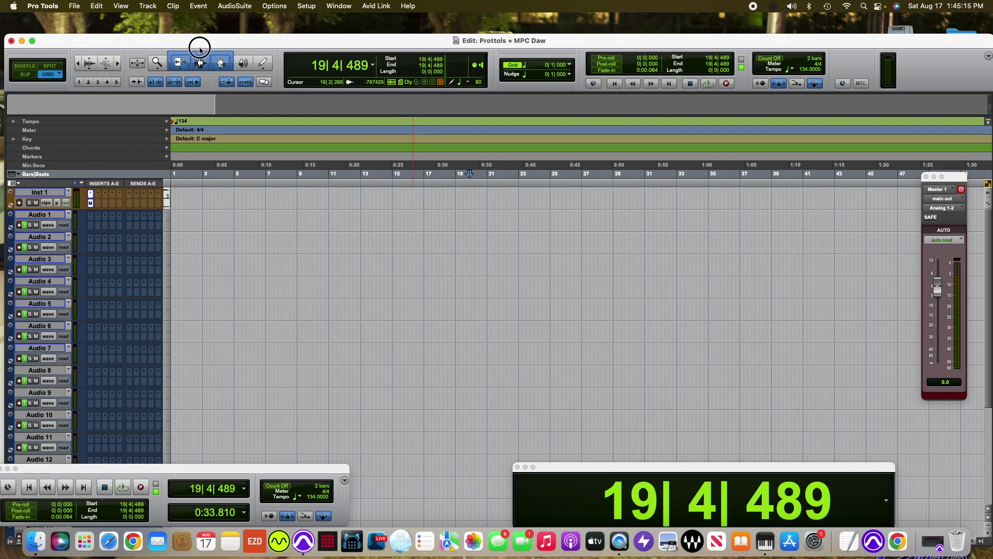
{"action": "left_click_drag", "start_coordinate": [356, 46], "coordinate": [348, 32]}
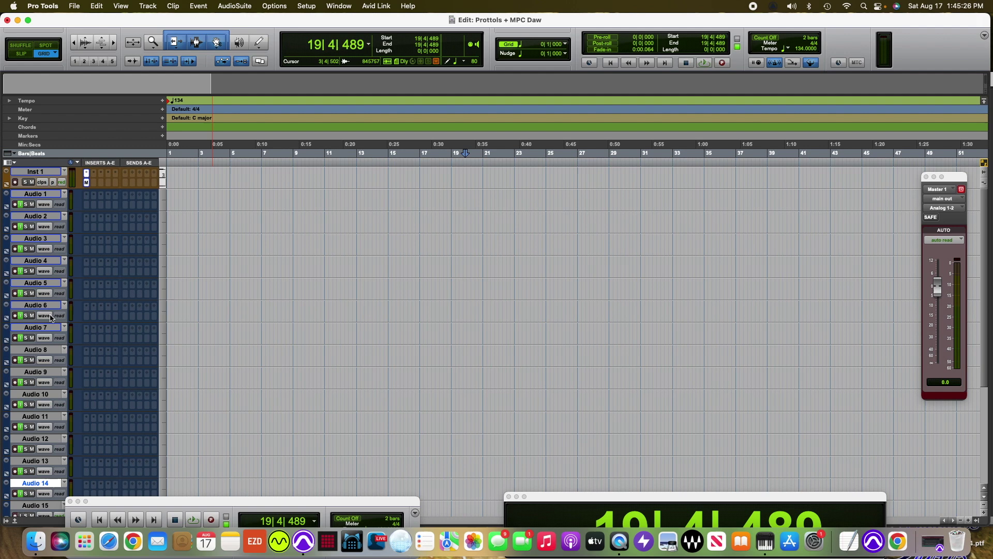
{"action": "key", "text": "space"}
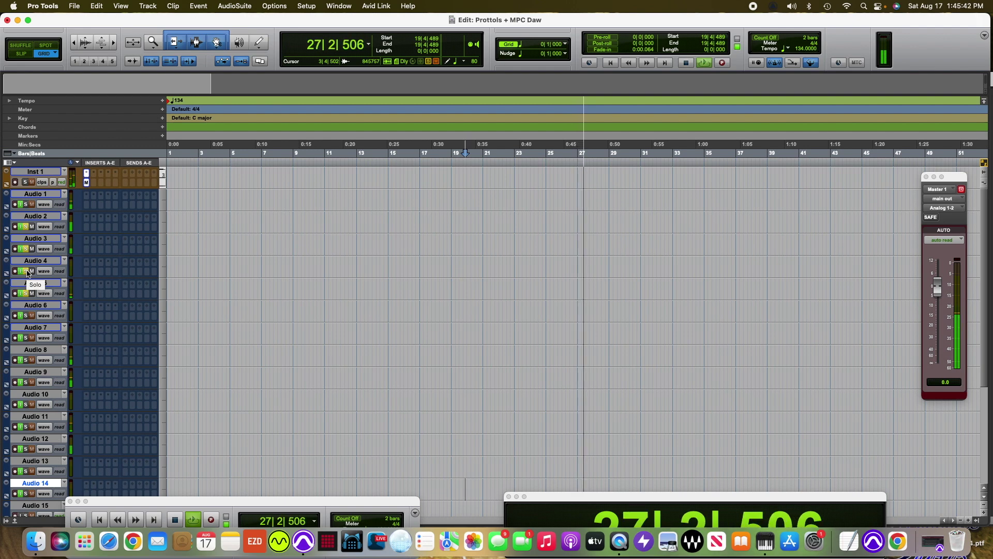
{"action": "key", "text": "space"}
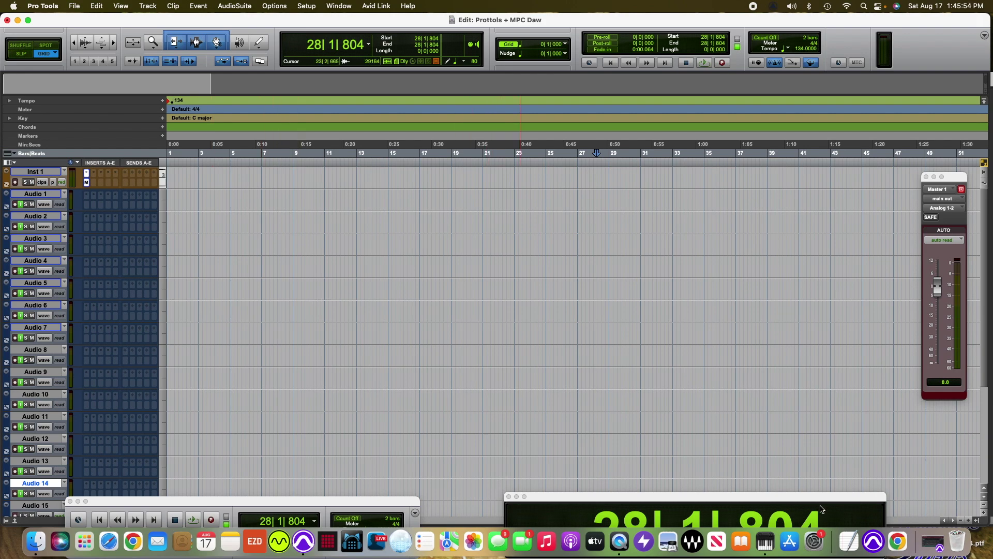
Step: Restore the MPC window, look through its track, program edit, step sequencer and sample edit views, and minimize it
{"action": "left_click", "coordinate": [932, 541]}
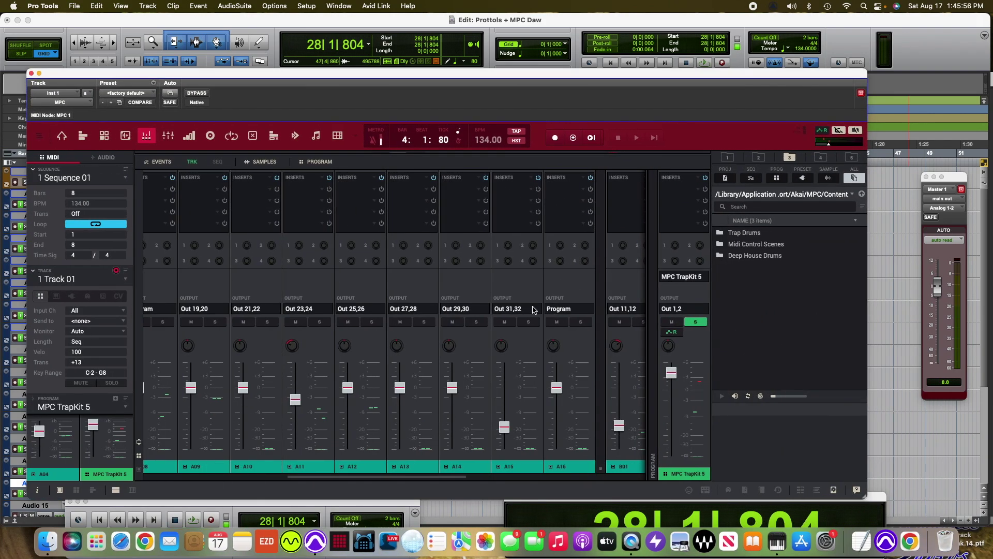
{"action": "left_click", "coordinate": [82, 137]}
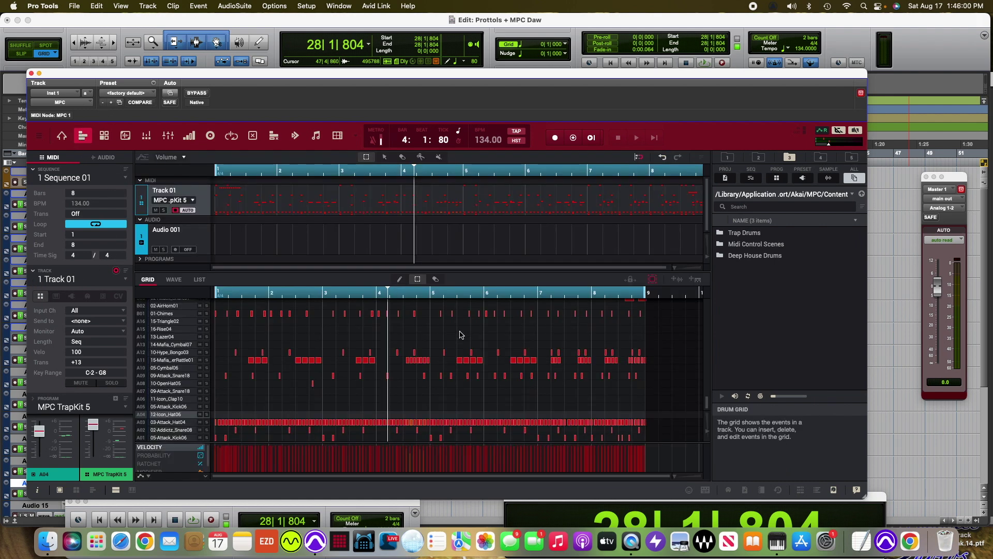
{"action": "left_click", "coordinate": [102, 137]}
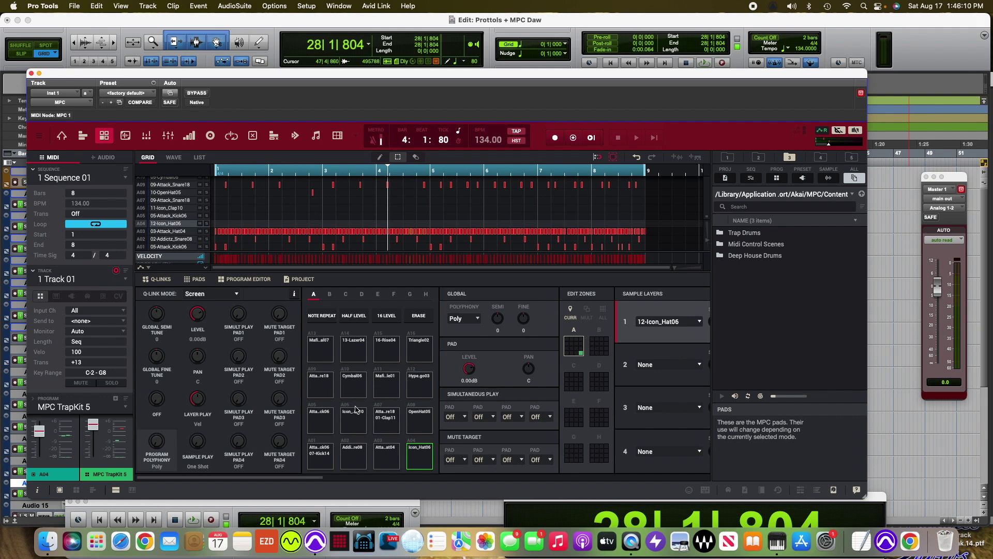
{"action": "left_click", "coordinate": [189, 138]}
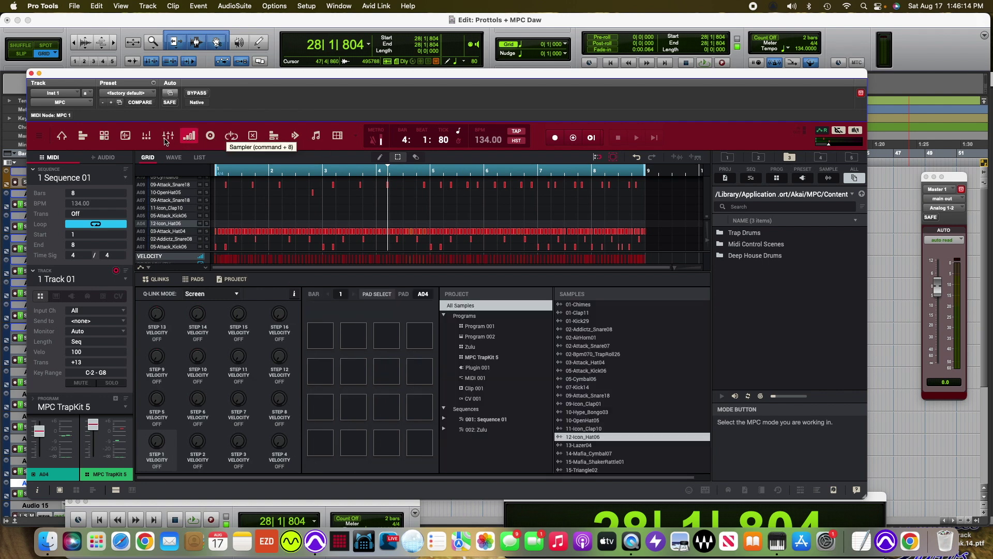
{"action": "left_click", "coordinate": [126, 137]}
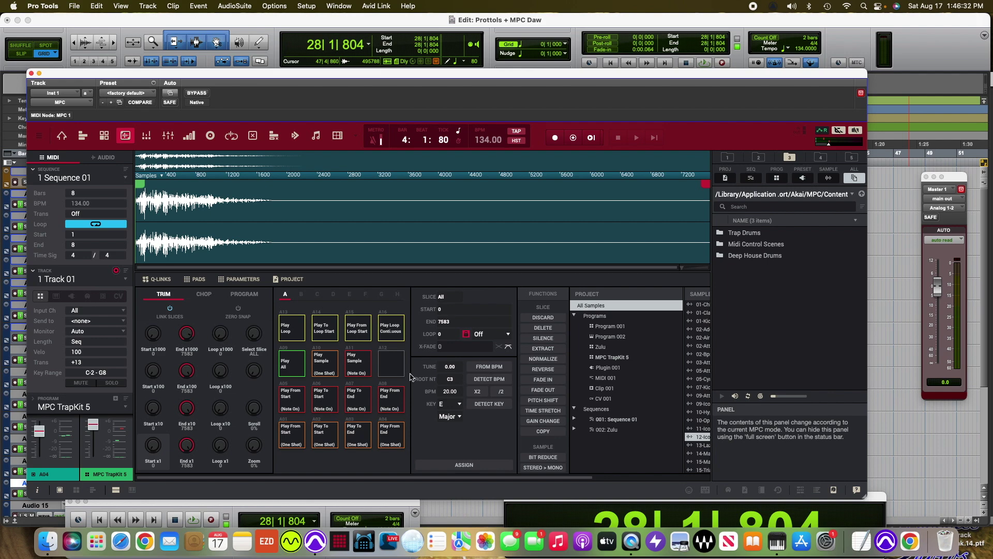
{"action": "left_click", "coordinate": [39, 74]}
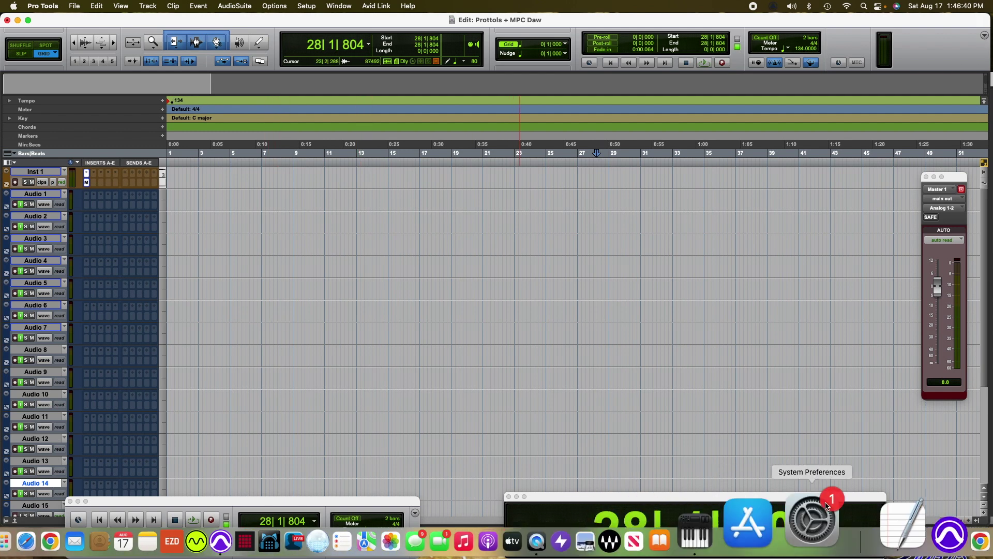
Step: Restore the MPC window to review the pad outputs in its channel mixer, and clear it away from the edit window
{"action": "left_click", "coordinate": [949, 535]}
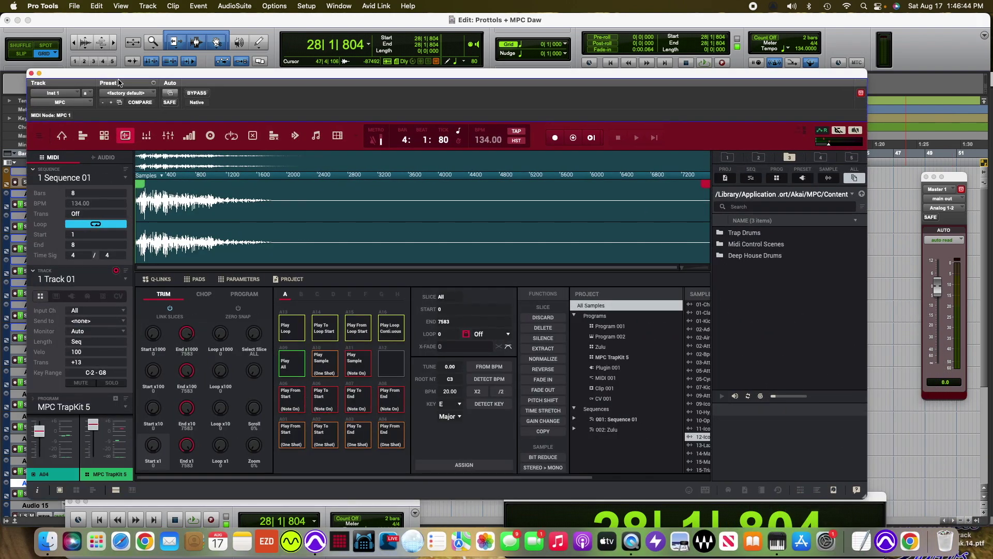
{"action": "left_click", "coordinate": [144, 137]}
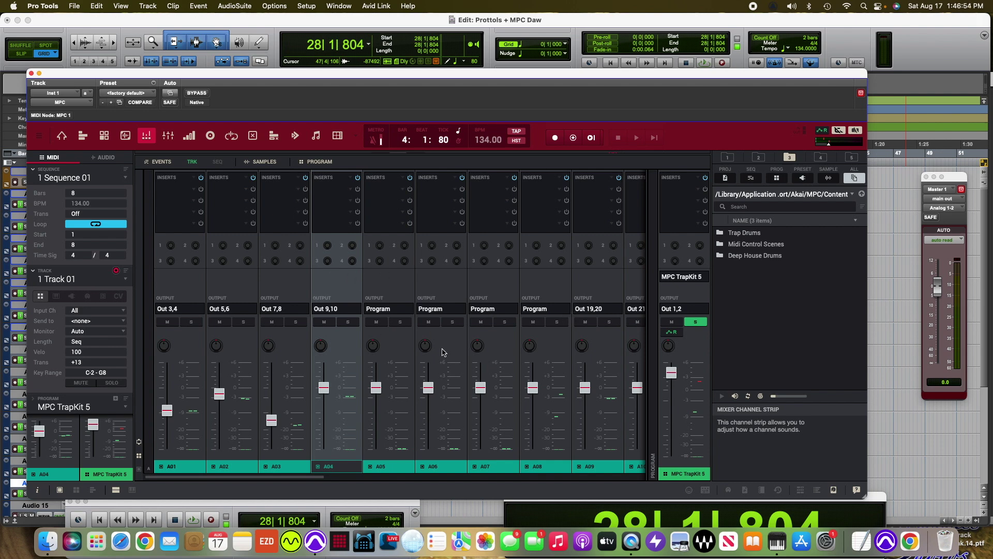
{"action": "left_click_drag", "start_coordinate": [157, 80], "coordinate": [177, 107]}
{"action": "left_click_drag", "start_coordinate": [120, 18], "coordinate": [172, 32]}
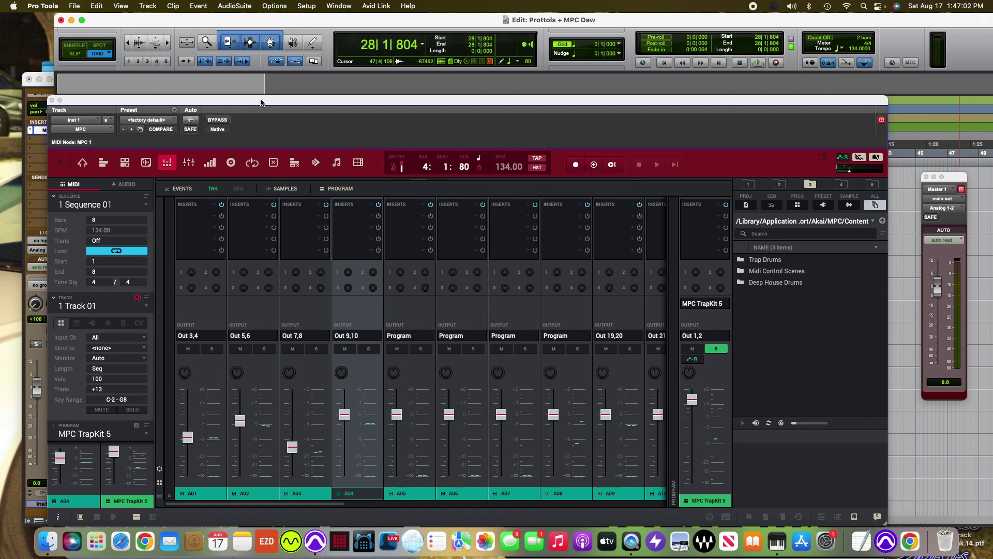
{"action": "left_click_drag", "start_coordinate": [260, 102], "coordinate": [216, 67]}
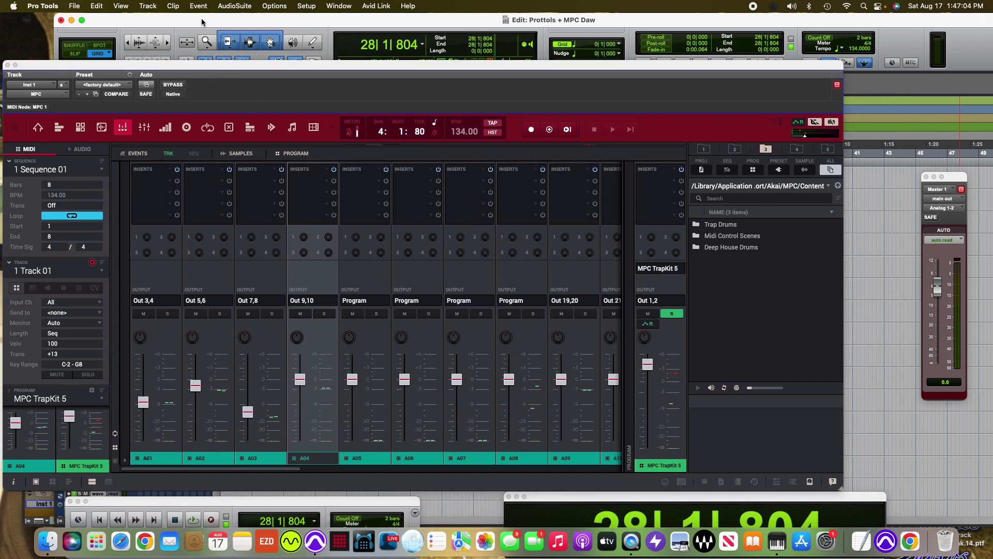
{"action": "left_click_drag", "start_coordinate": [201, 22], "coordinate": [201, 22]}
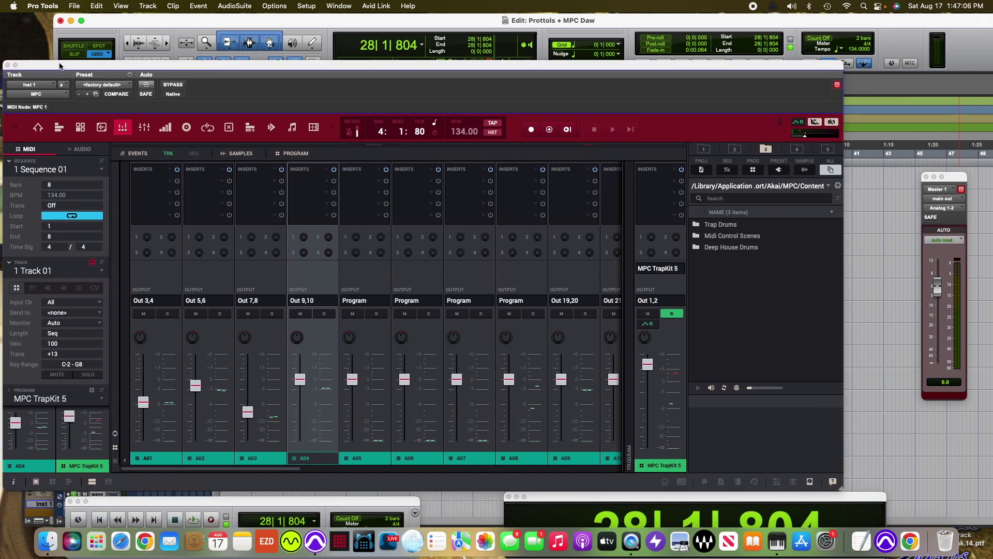
{"action": "left_click", "coordinate": [8, 65]}
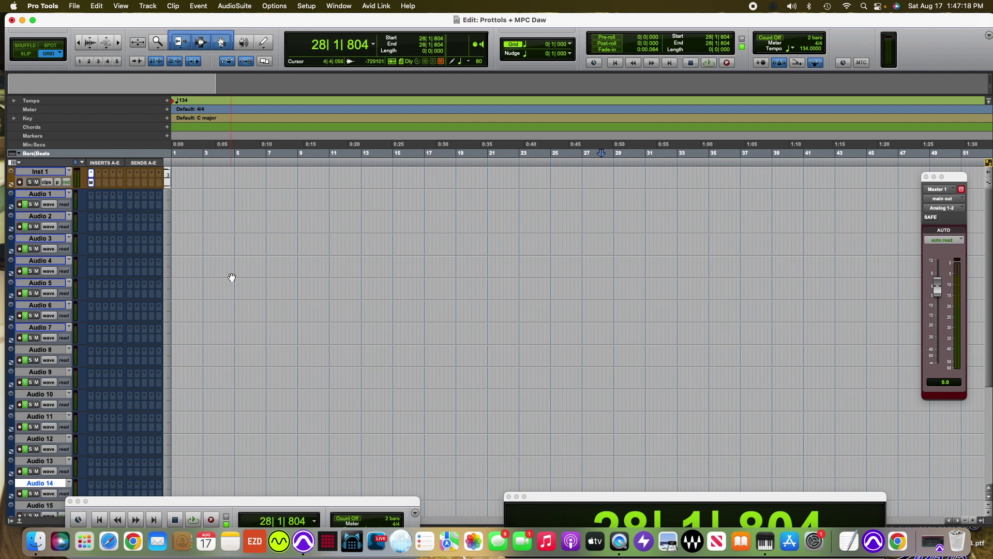
Step: Return the playhead to the session start and record-arm all the audio tracks, leaving the Inst 1 track unarmed
{"action": "key", "text": "Return"}
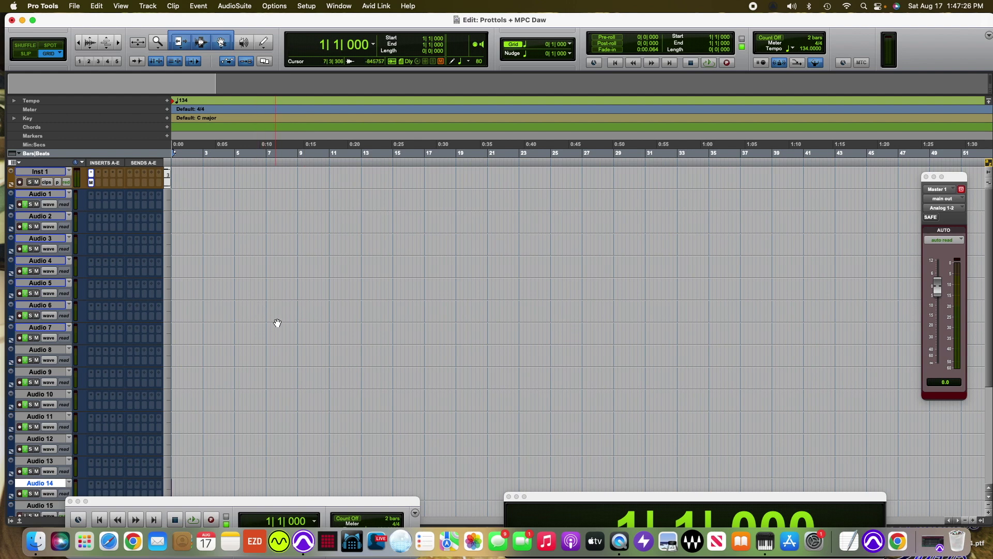
{"action": "left_click", "coordinate": [20, 204], "text": "alt"}
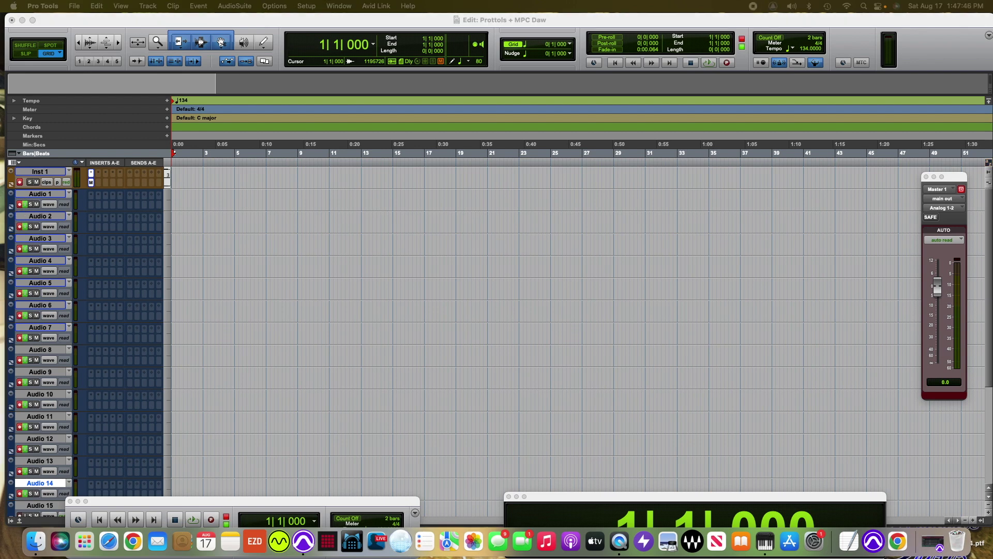
{"action": "left_click", "coordinate": [19, 182]}
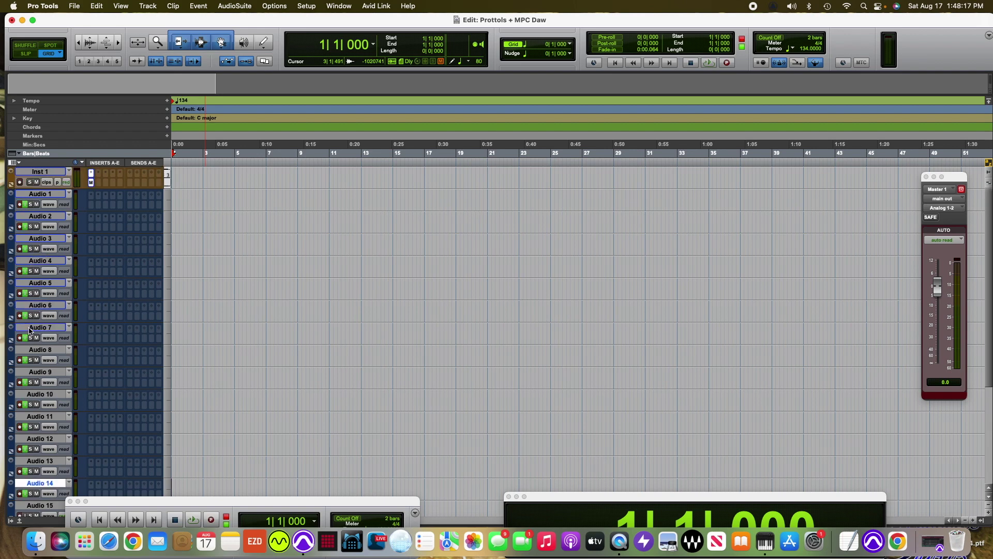
Step: Record the MPC outputs onto the armed audio tracks from the session start until just past bar 9
{"action": "scroll", "coordinate": [498, 149], "scroll_direction": "right", "scroll_amount": 5}
{"action": "scroll", "coordinate": [341, 282], "scroll_direction": "left", "scroll_amount": 5}
{"action": "left_click", "coordinate": [726, 61]}
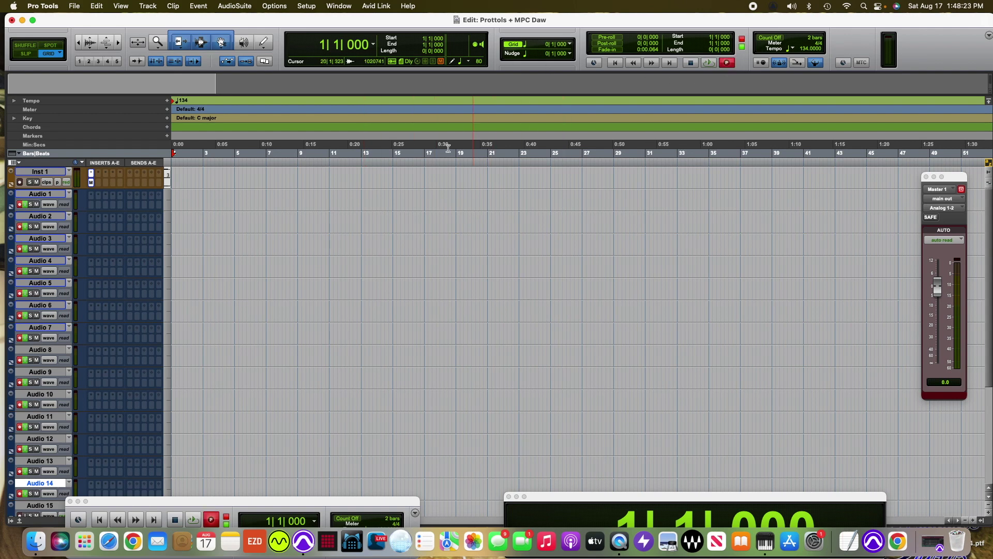
{"action": "key", "text": "space"}
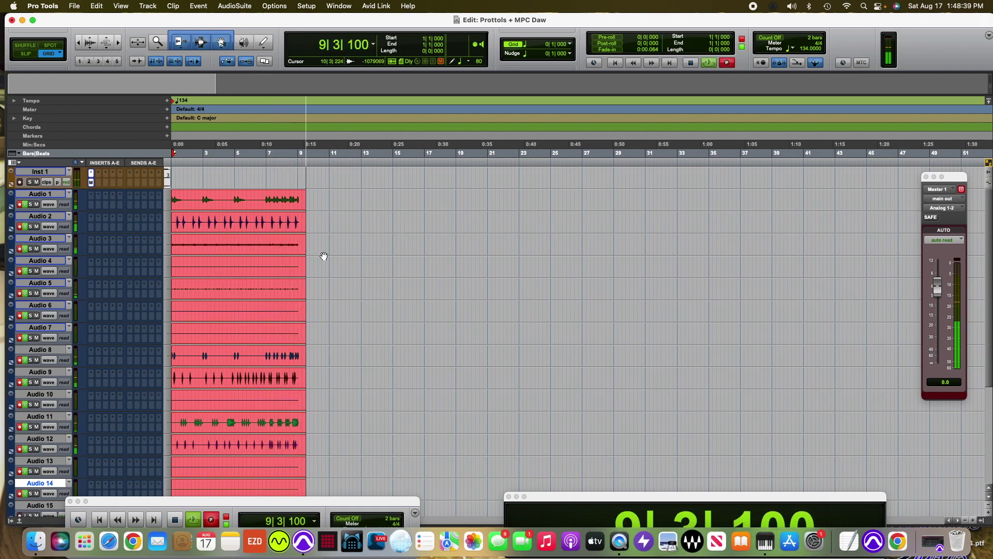
{"action": "key", "text": "space"}
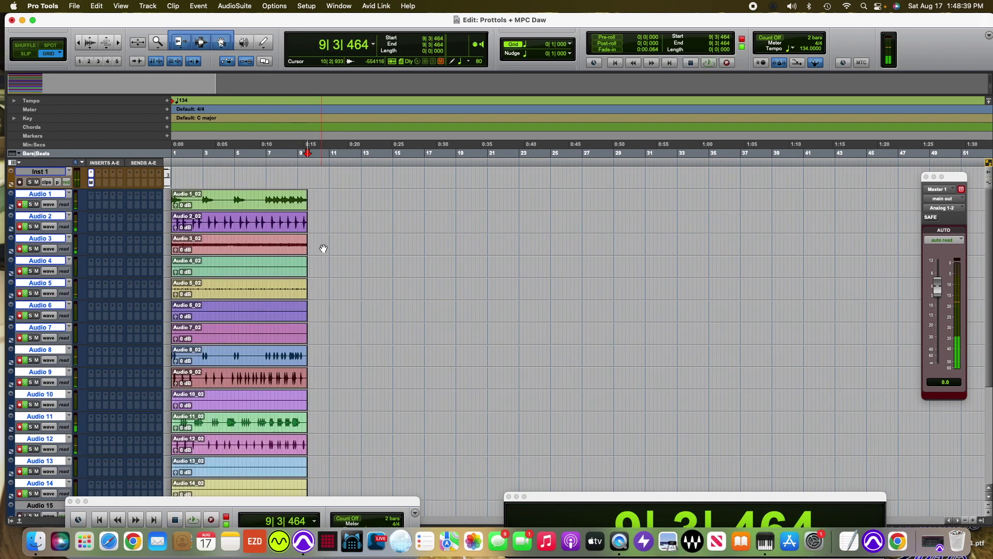
Step: Select bars 1 to 9 across tracks Inst 1 to Audio 14 and duplicate the selection four times in a row
{"action": "left_click", "coordinate": [297, 174]}
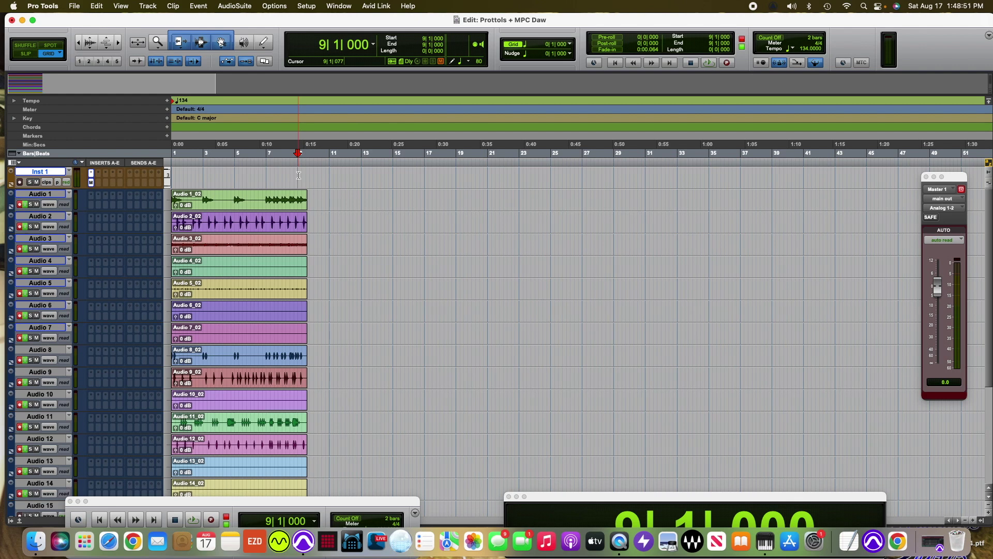
{"action": "left_click_drag", "start_coordinate": [298, 174], "coordinate": [266, 178]}
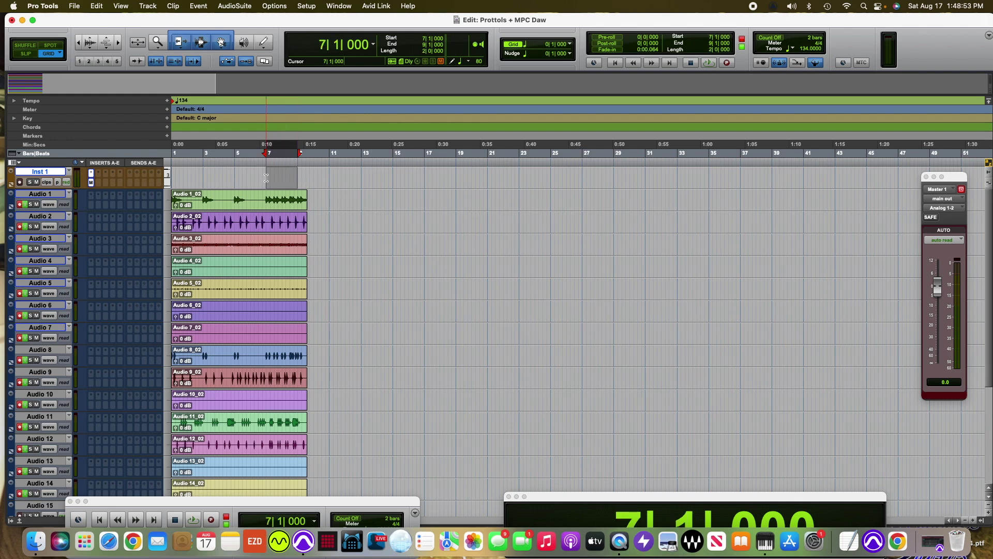
{"action": "scroll", "coordinate": [407, 270], "scroll_direction": "down", "scroll_amount": 2}
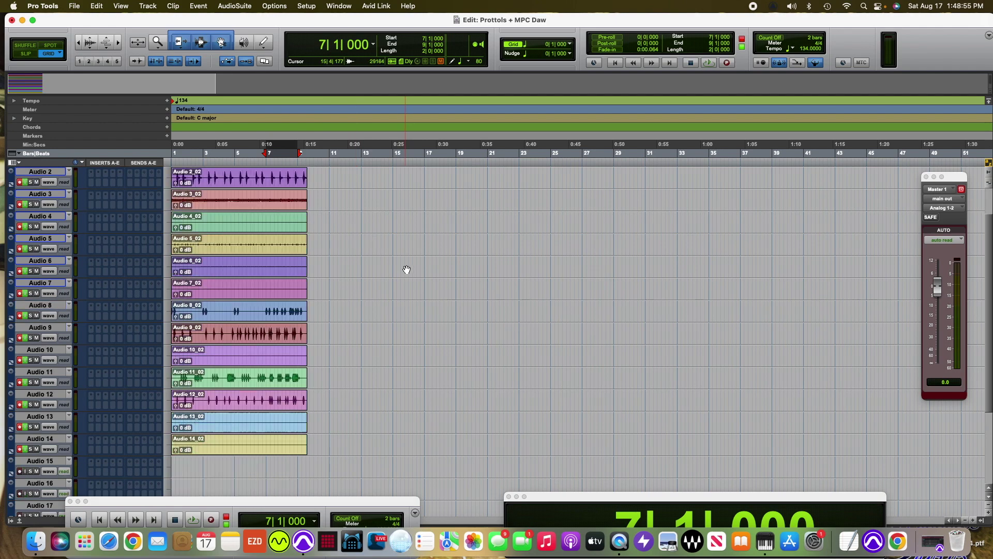
{"action": "scroll", "coordinate": [406, 270], "scroll_direction": "down", "scroll_amount": 6}
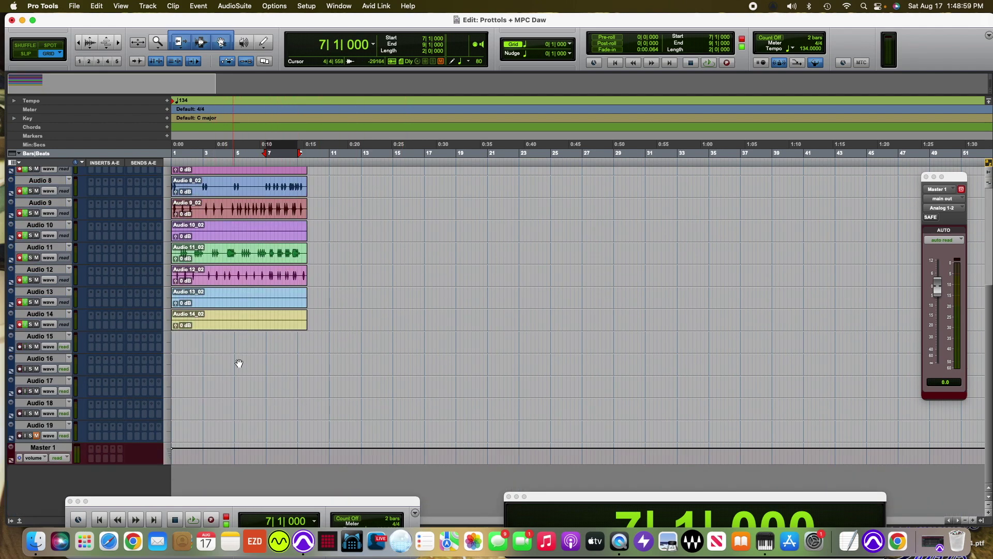
{"action": "scroll", "coordinate": [420, 263], "scroll_direction": "up", "scroll_amount": 8}
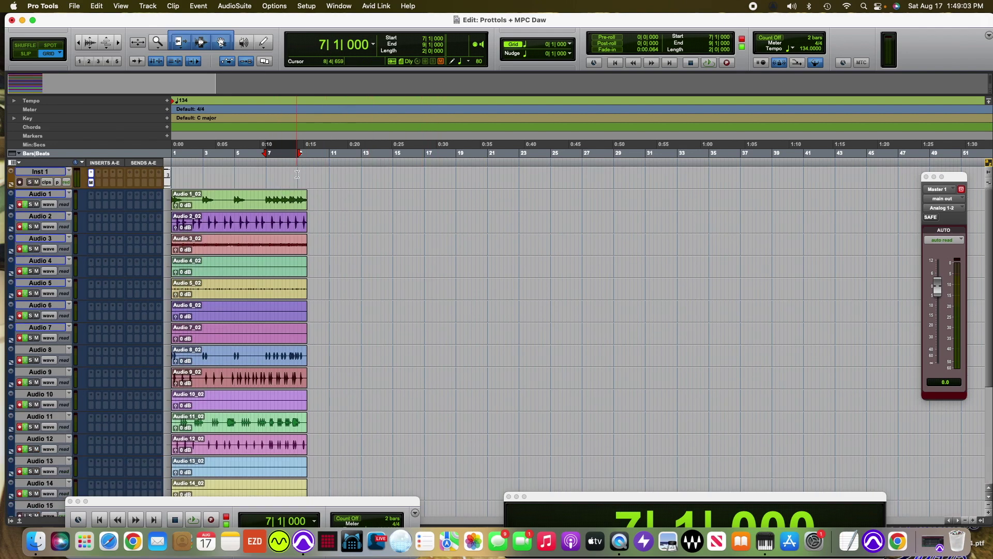
{"action": "left_click_drag", "start_coordinate": [298, 176], "coordinate": [156, 492]}
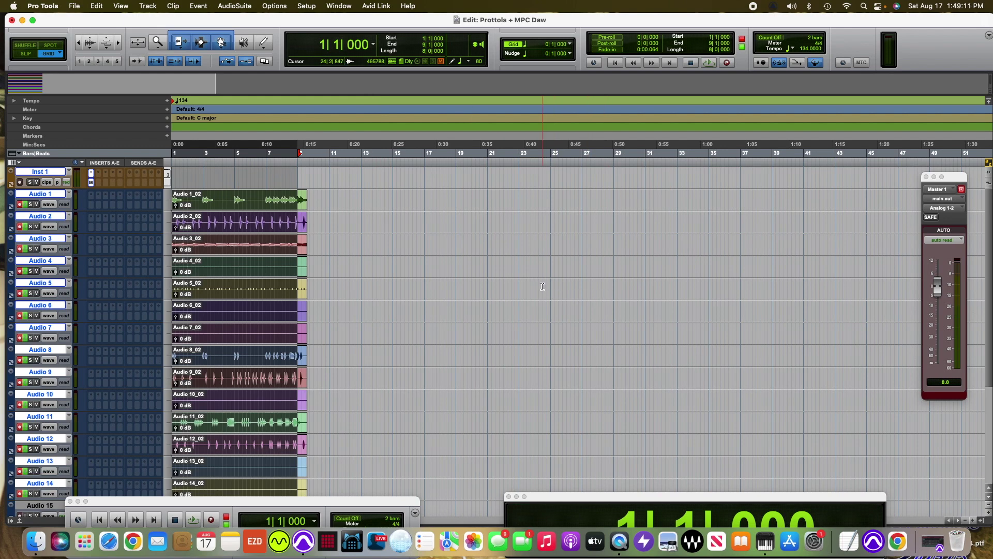
{"action": "key", "text": "super+d"}
{"action": "key", "text": "super+d"}
{"action": "key", "text": "super+d"}
{"action": "key", "text": "super+d"}
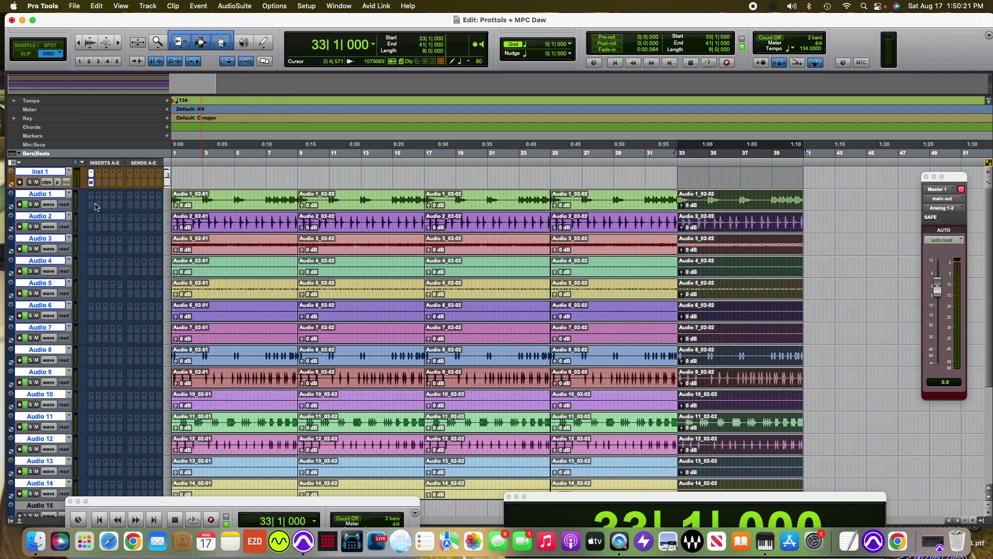
Step: Browse the EQ plug-ins available for an insert on Audio 1 and look over the duplicated clips on all tracks
{"action": "left_click", "coordinate": [95, 207]}
{"action": "mouse_move", "coordinate": [105, 209]}
{"action": "mouse_move", "coordinate": [205, 207]}
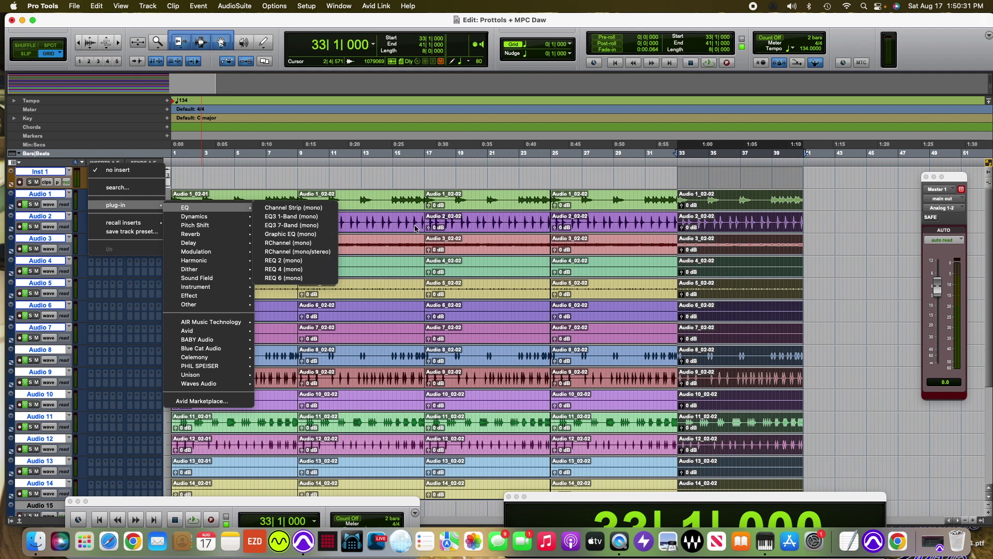
{"action": "left_click", "coordinate": [402, 176]}
{"action": "scroll", "coordinate": [376, 228], "scroll_direction": "down", "scroll_amount": 8}
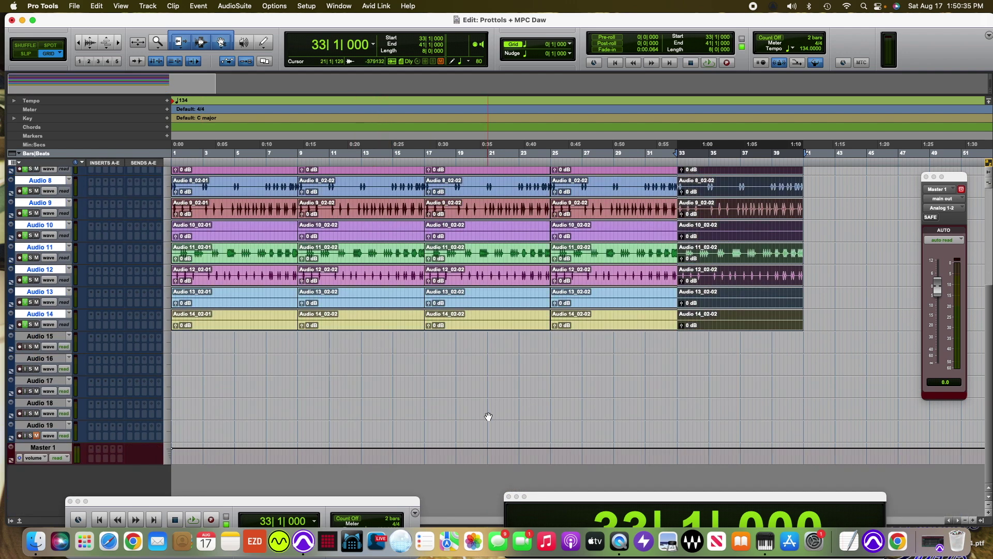
{"action": "scroll", "coordinate": [486, 397], "scroll_direction": "up", "scroll_amount": 8}
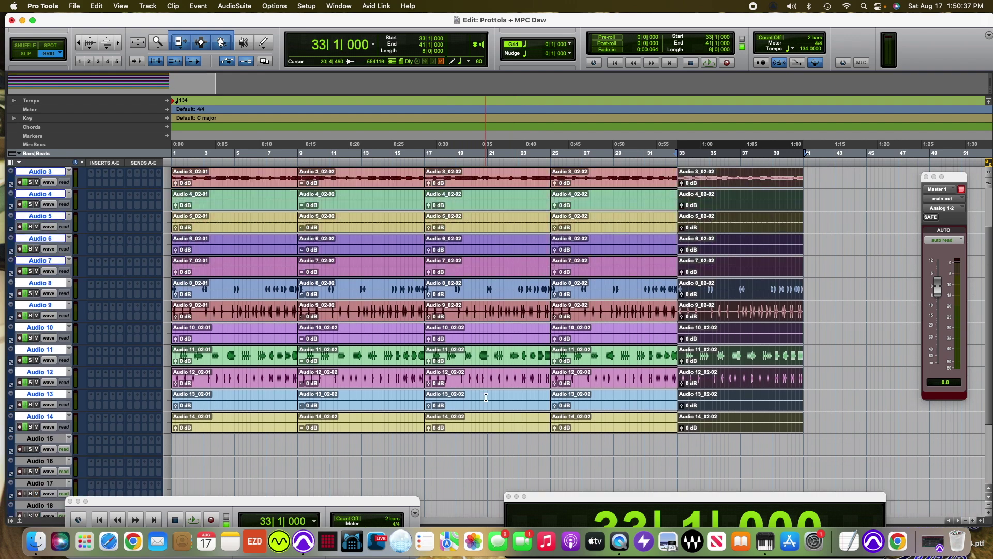
{"action": "scroll", "coordinate": [486, 397], "scroll_direction": "down", "scroll_amount": 2}
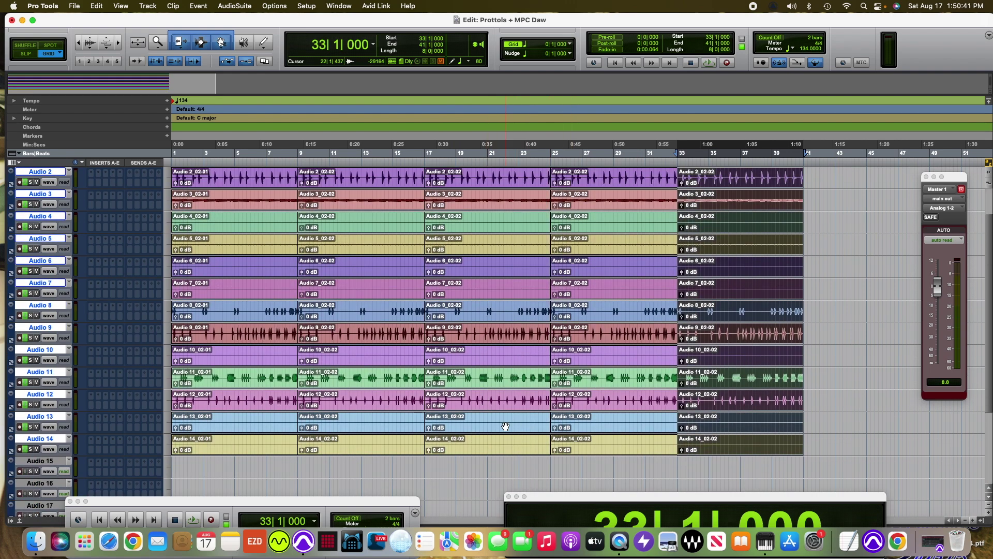
Step: Return the playhead to the session start, show the Mix window and enlarge it over the edit window
{"action": "key", "text": "Return"}
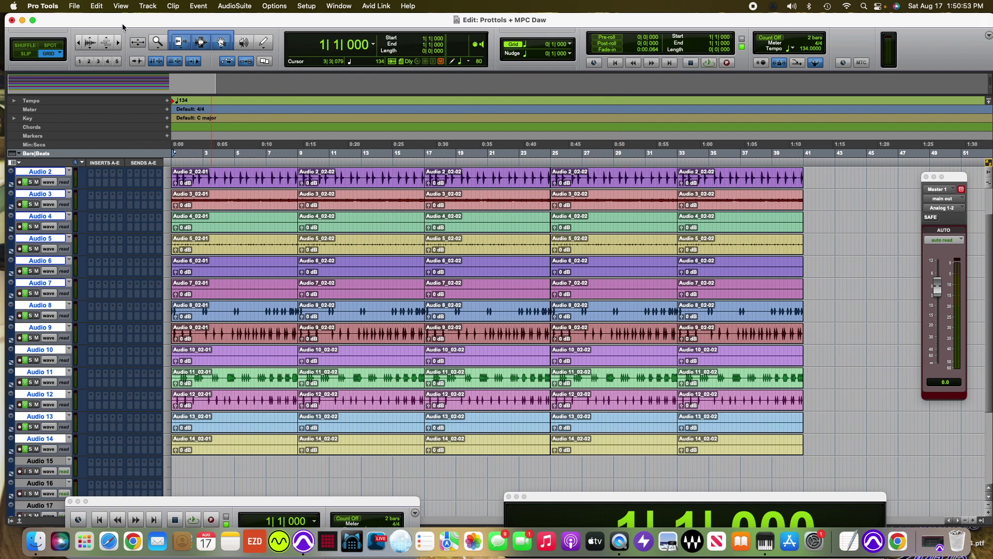
{"action": "left_click_drag", "start_coordinate": [123, 27], "coordinate": [137, 84]}
{"action": "key", "text": "super+equal"}
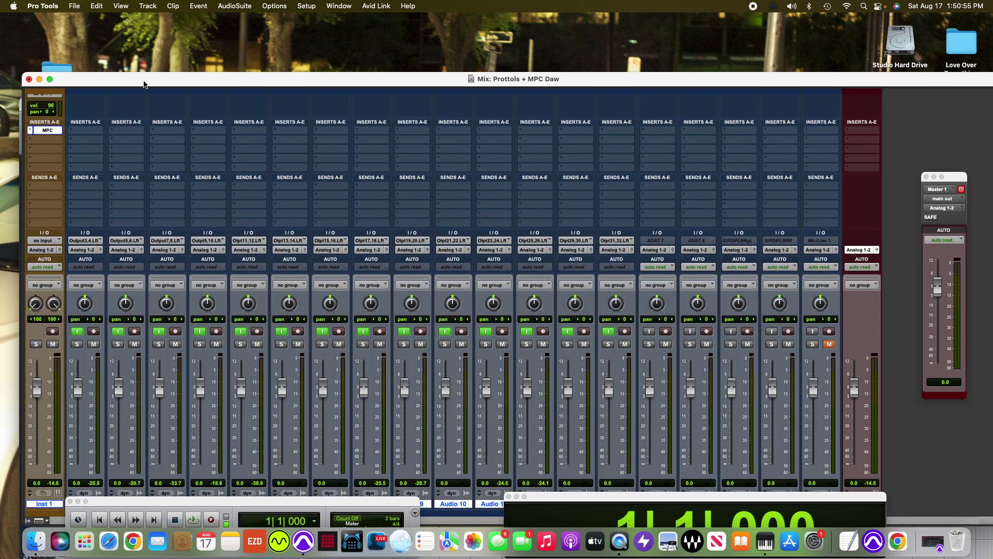
{"action": "double_click", "coordinate": [144, 82]}
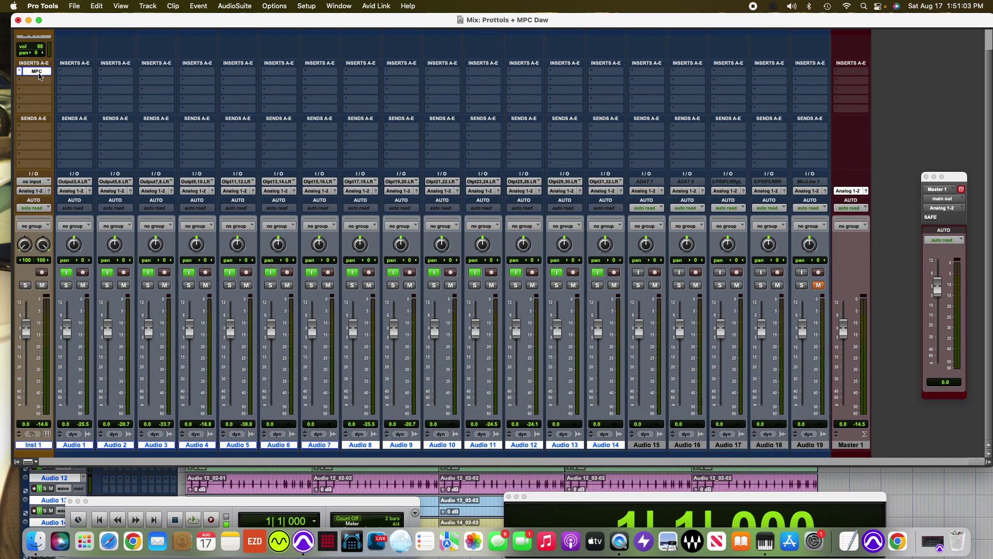